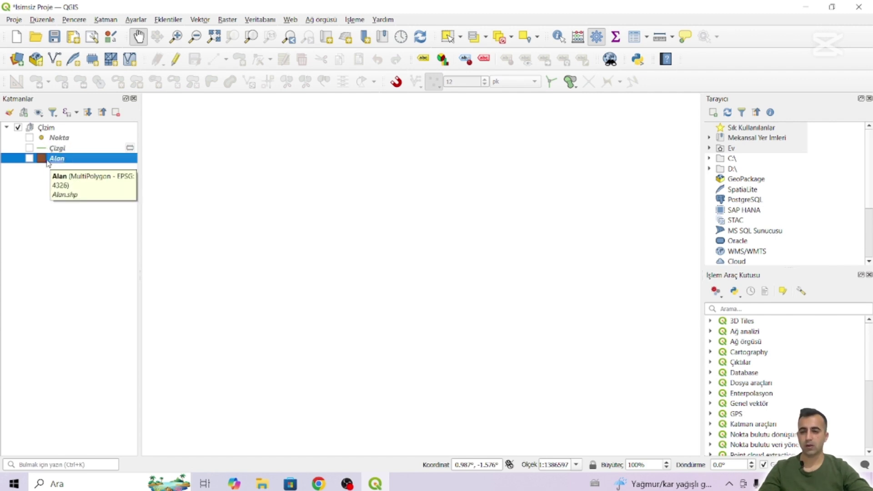
# Make the Alan layer visible and switch it into edit mode
pyautogui.click(30, 159)
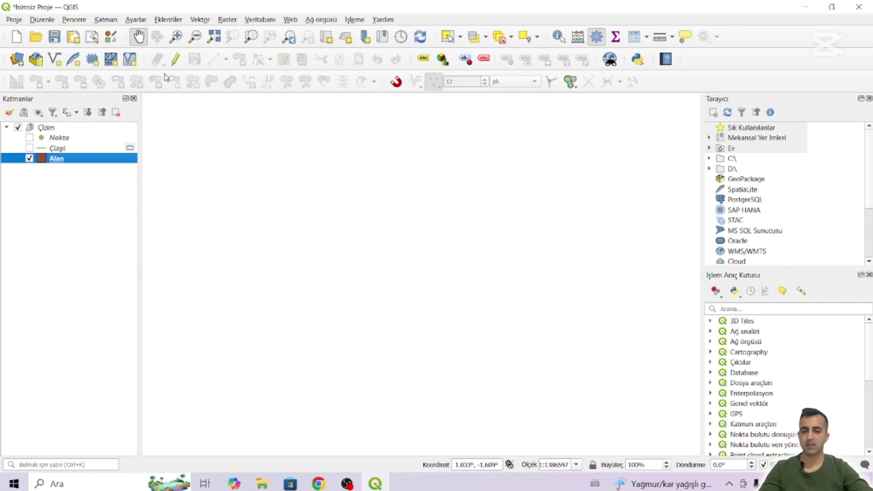
pyautogui.click(175, 60)
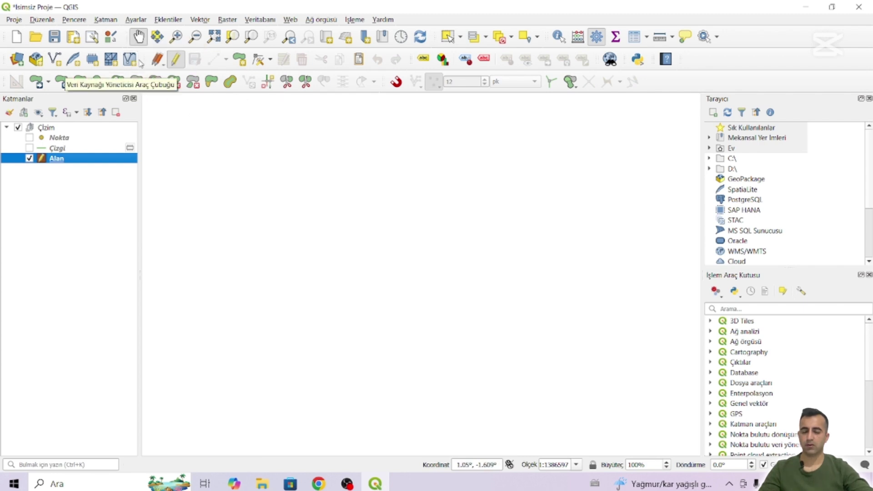
pyautogui.click(571, 83)
pyautogui.click(307, 154)
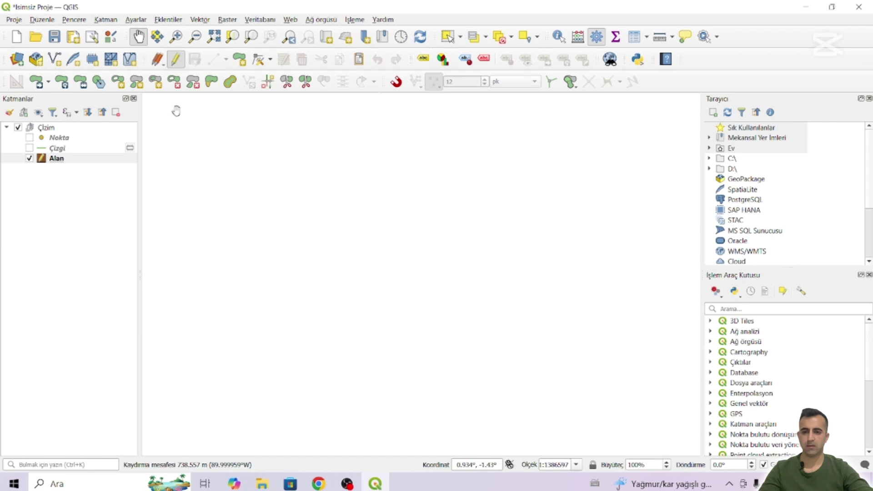
pyautogui.click(159, 62)
pyautogui.click(159, 62)
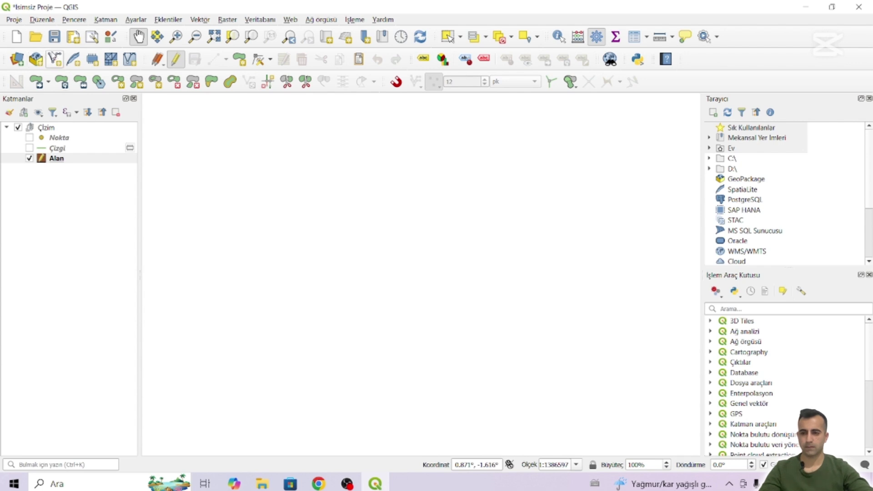
pyautogui.click(36, 59)
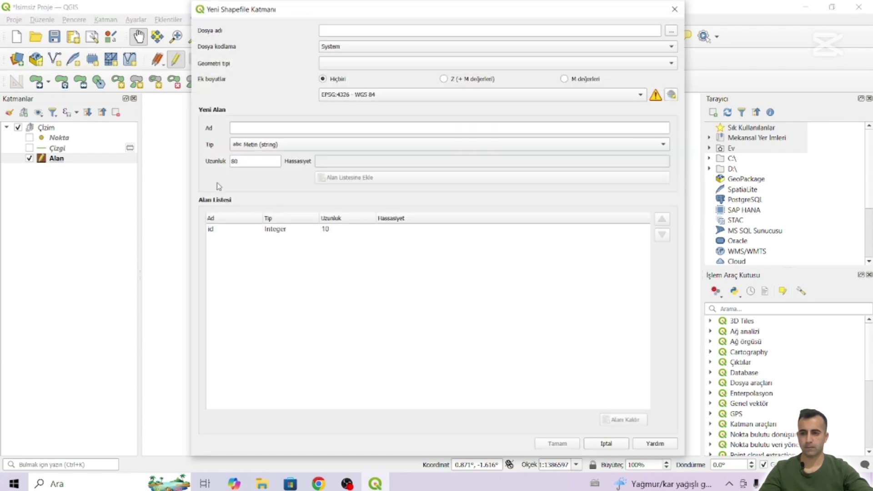
pyautogui.click(675, 11)
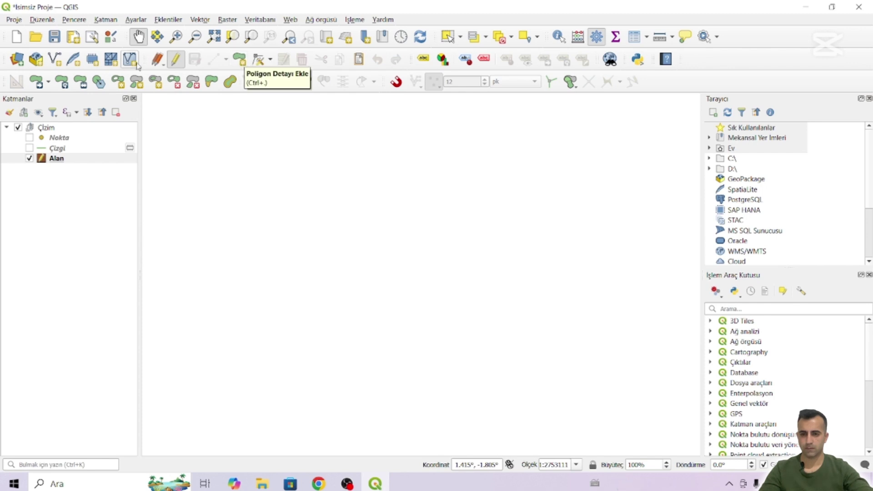
# Draw a five-cornered polygon feature on the Alan layer in the upper middle of the map
pyautogui.click(240, 60)
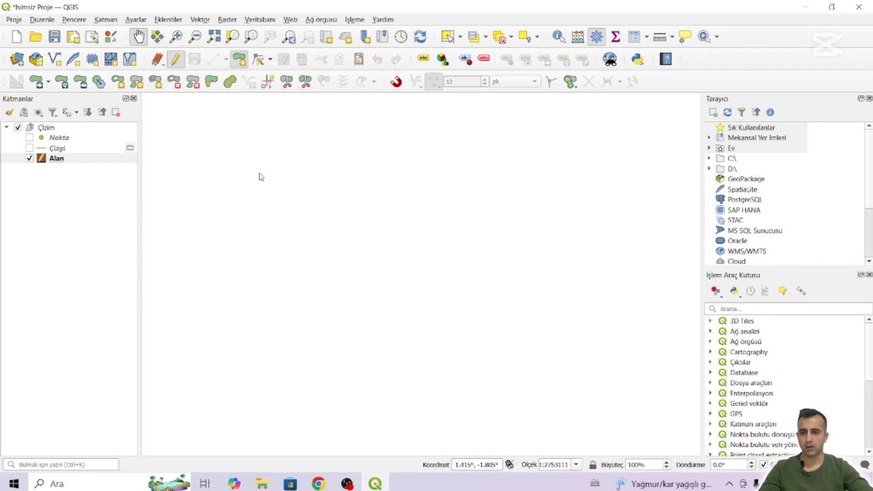
pyautogui.click(264, 171)
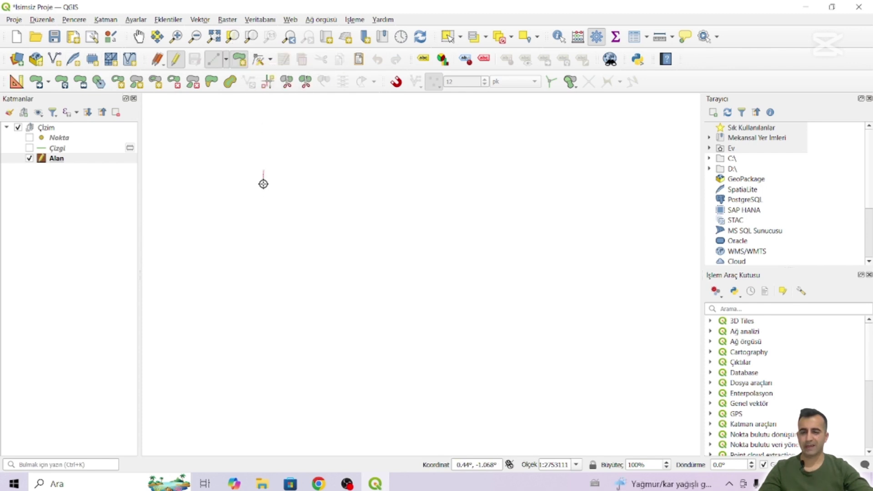
pyautogui.click(255, 253)
pyautogui.click(431, 262)
pyautogui.click(429, 149)
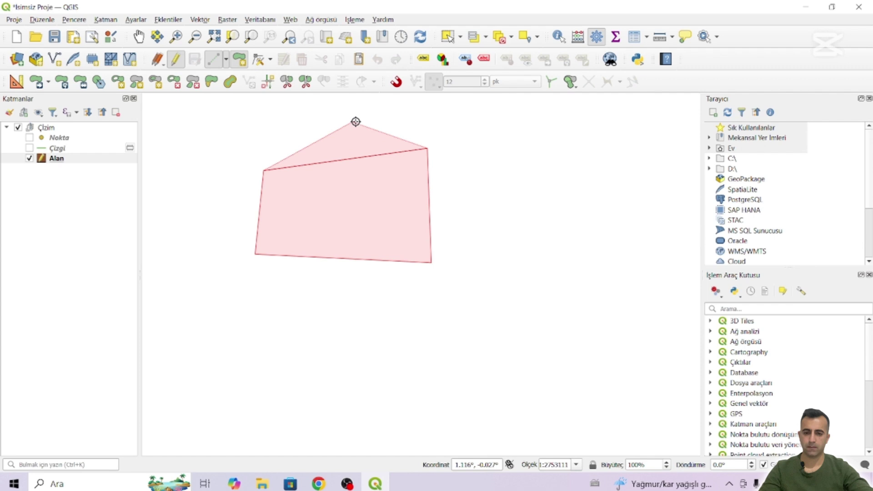
pyautogui.click(332, 126)
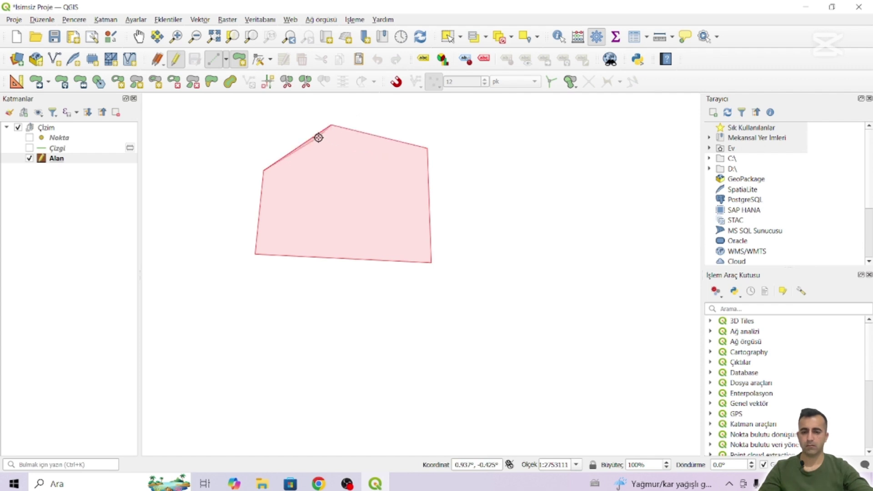
pyautogui.rightClick(320, 138)
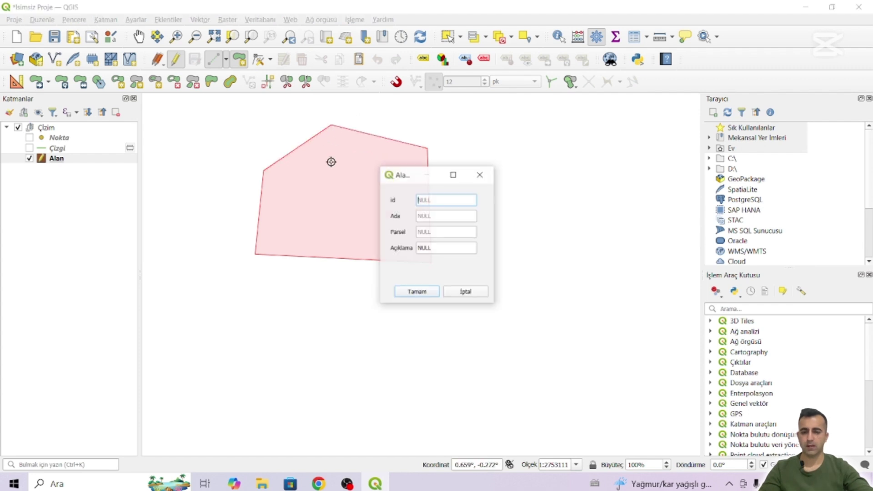
# Enter the new polygon's attributes as Ada 101, Parsel 1 and Açıklama Parsel, and accept them
pyautogui.click(435, 218)
pyautogui.write('10')
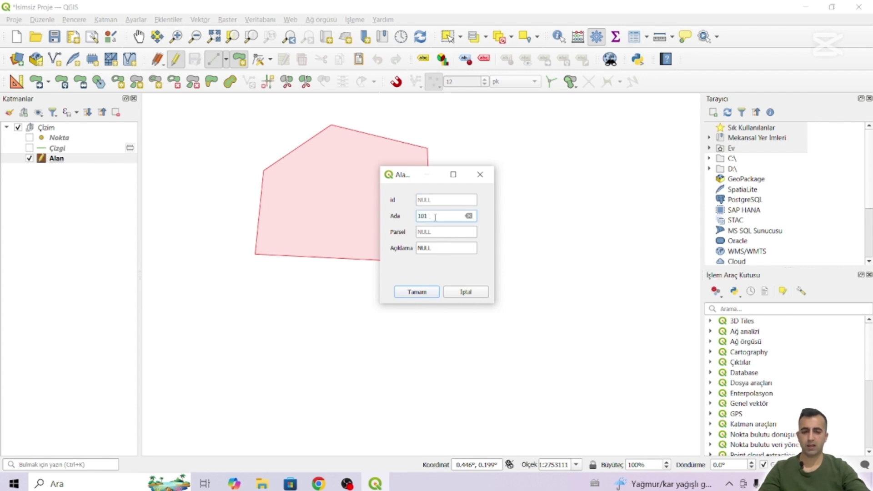
pyautogui.write('1')
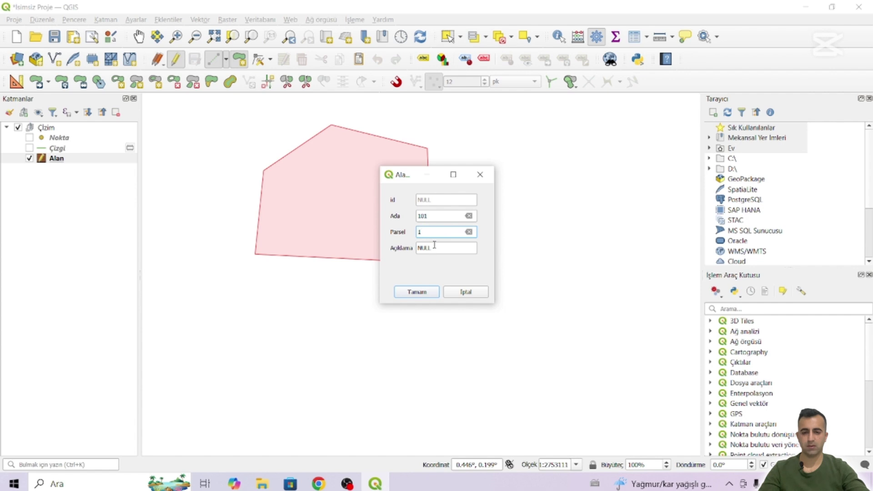
pyautogui.click(435, 245)
pyautogui.write('Parsel')
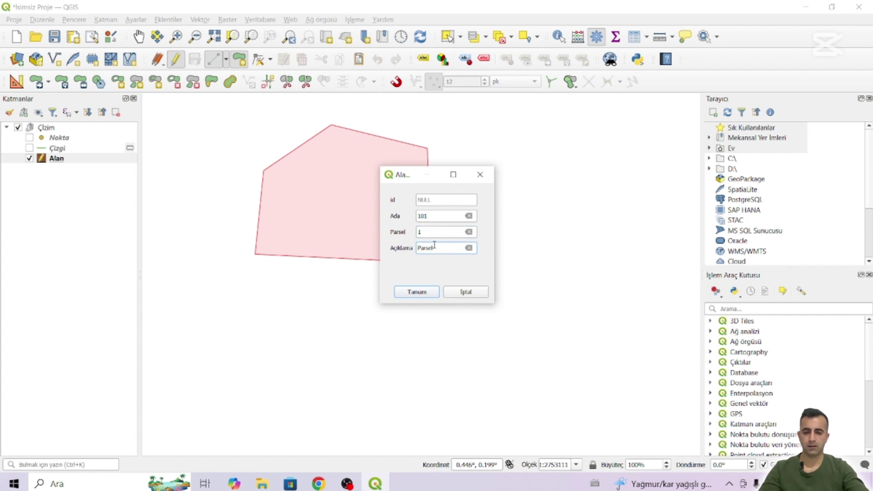
pyautogui.click(427, 293)
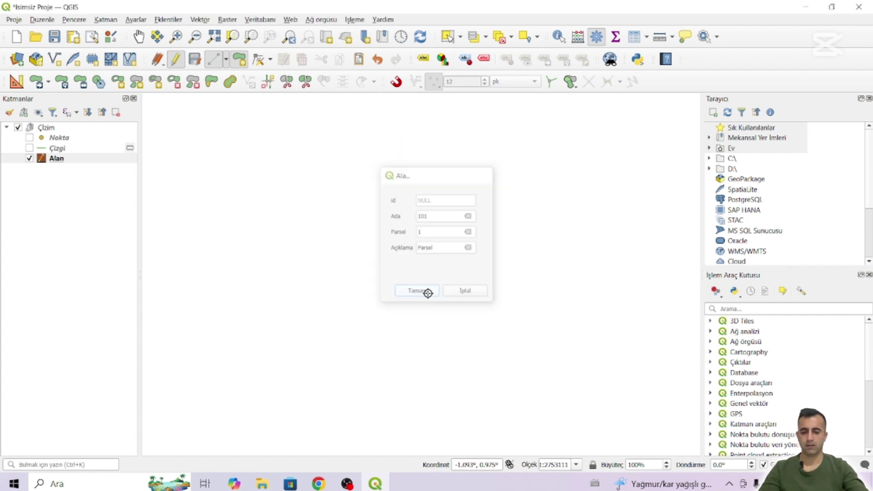
# Toggle the Alan layer's visibility off and on to redraw the polygon, and end editing with the changes saved
pyautogui.click(71, 160)
pyautogui.rightClick(71, 164)
pyautogui.click(116, 214)
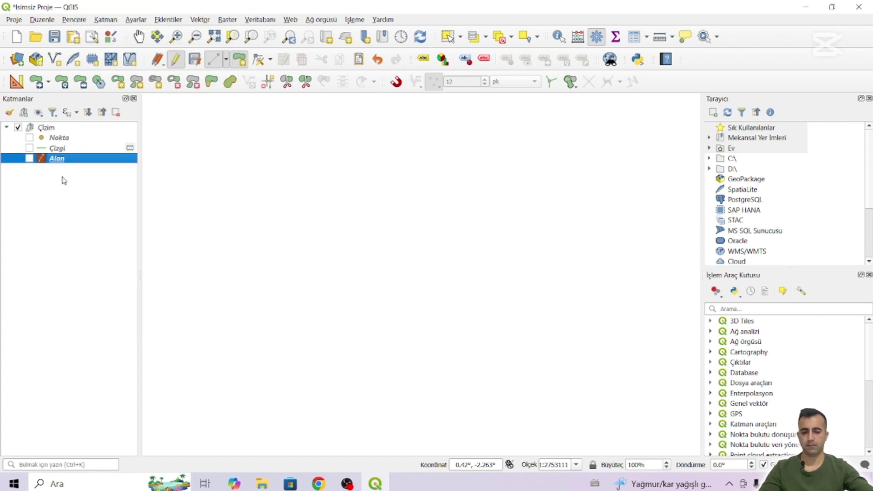
pyautogui.click(29, 159)
pyautogui.click(29, 159)
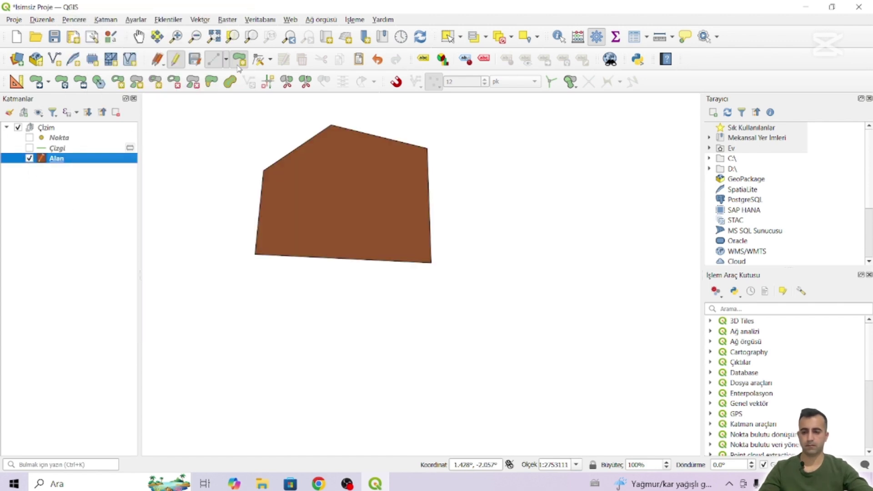
pyautogui.click(176, 59)
pyautogui.click(420, 250)
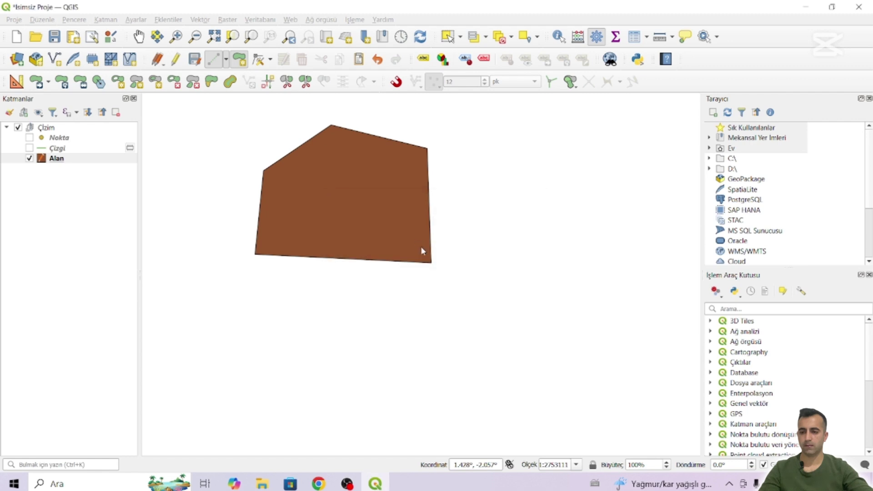
# Delete the id field from the Alan layer's attribute table and save the layer changes
pyautogui.rightClick(105, 163)
pyautogui.click(153, 335)
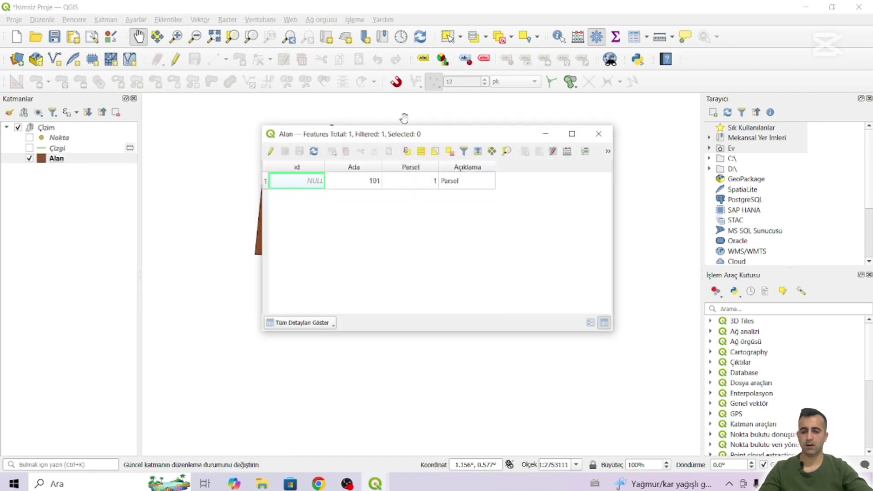
pyautogui.click(270, 151)
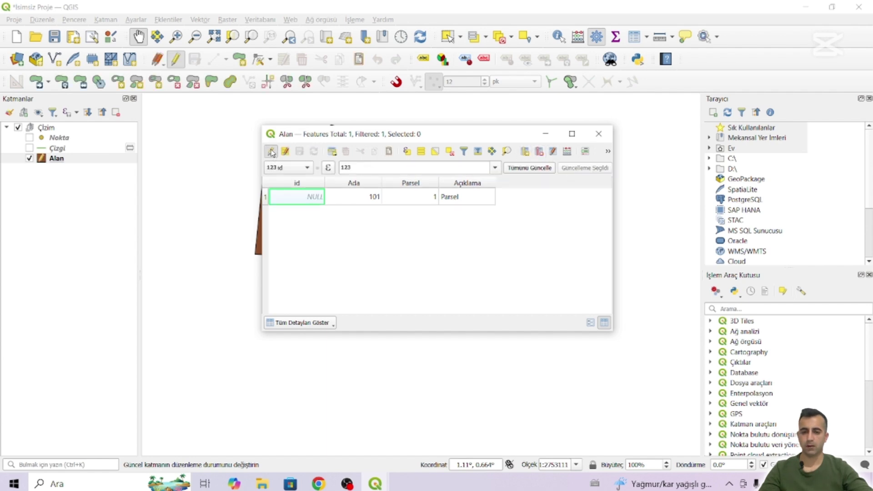
pyautogui.click(540, 151)
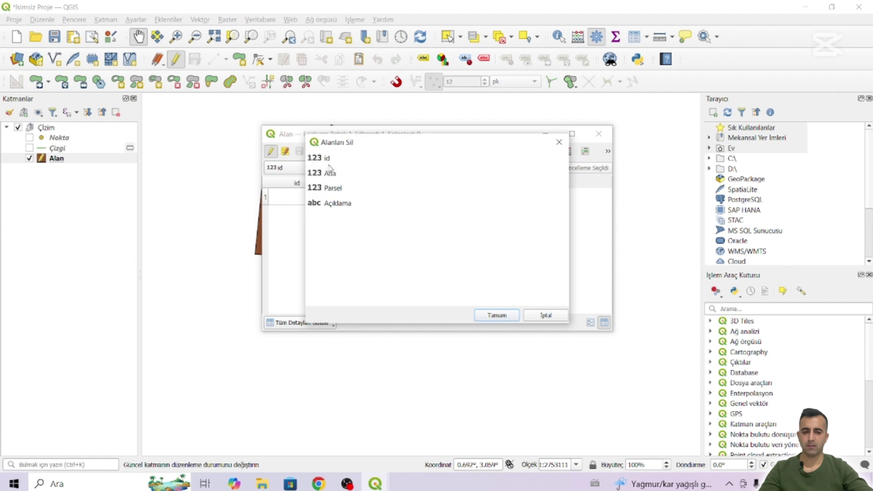
pyautogui.click(331, 160)
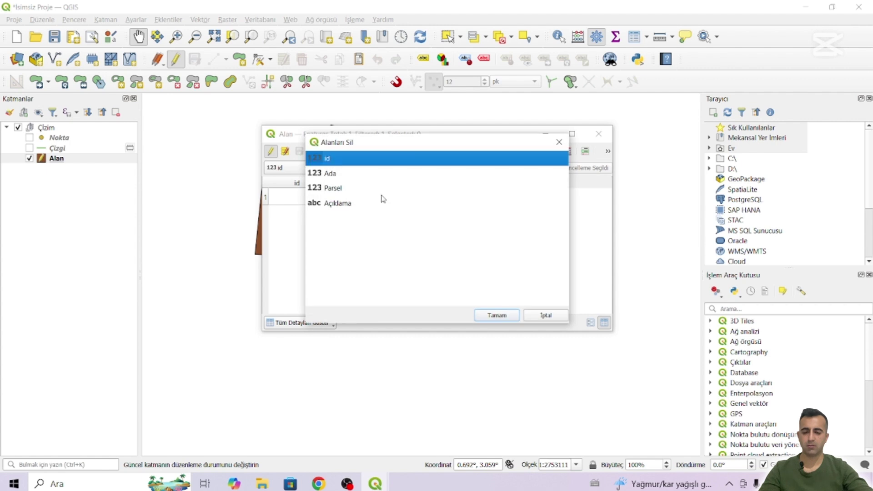
pyautogui.click(498, 315)
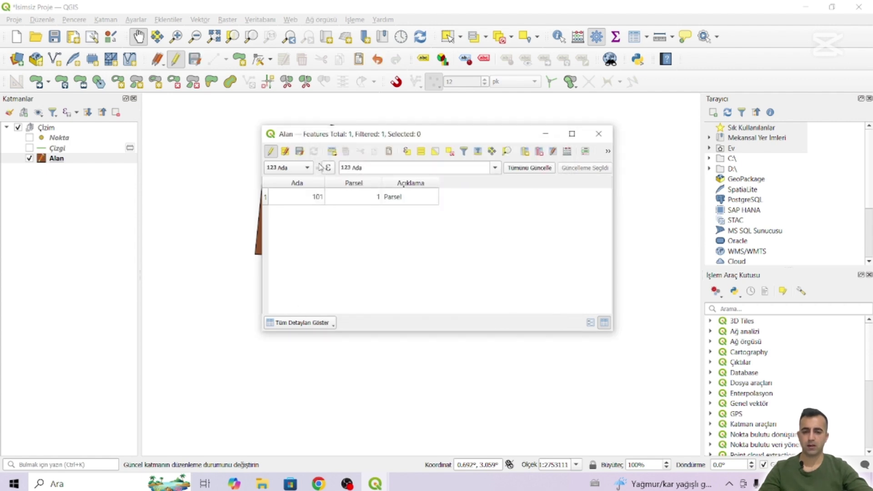
pyautogui.click(271, 151)
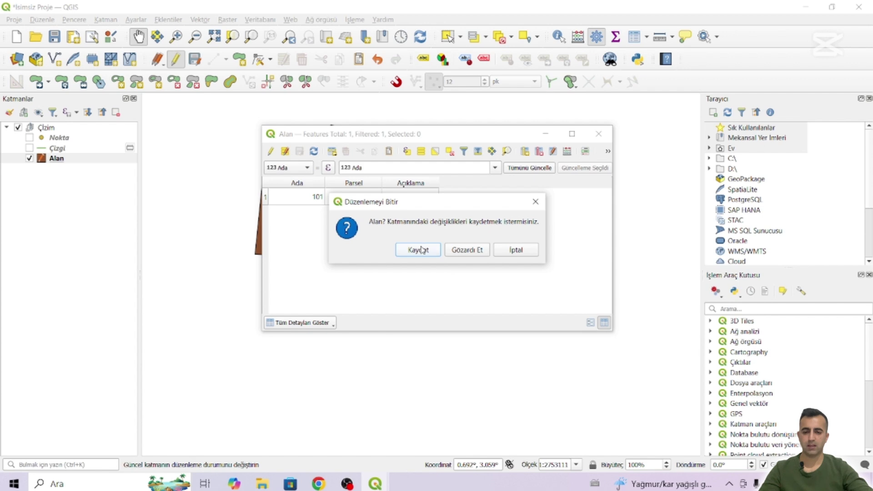
pyautogui.click(419, 249)
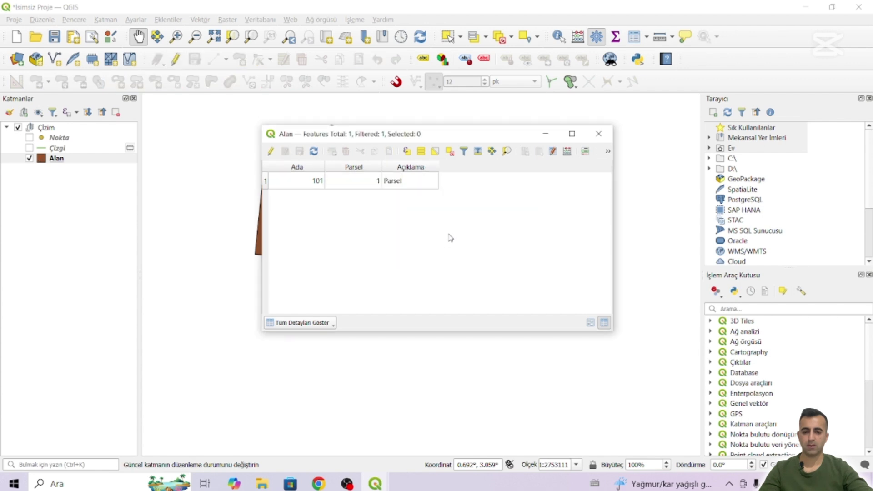
pyautogui.click(599, 134)
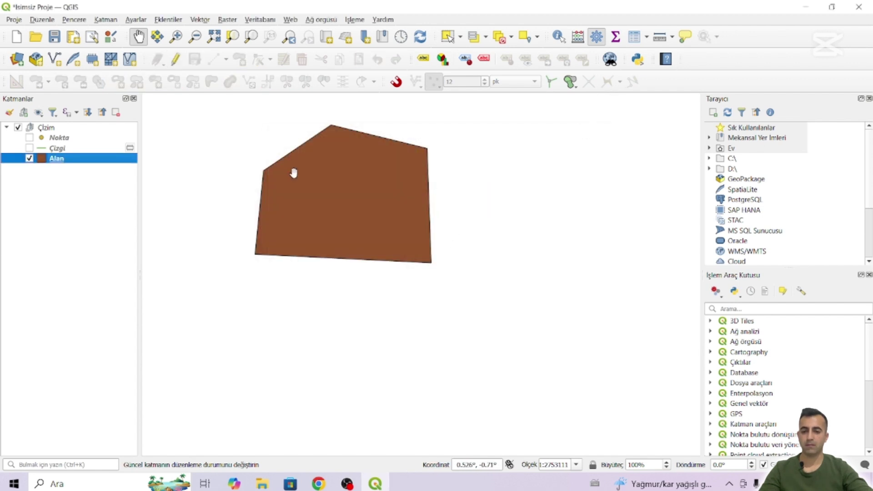
# Change the Basit Dolgu fill colour of the Alan layer's symbol to the standard green
pyautogui.scroll(-1, 355, 188)
pyautogui.scroll(-1, 354, 188)
pyautogui.scroll(1, 304, 177)
pyautogui.moveTo(455, 189); pyautogui.dragTo(417, 197)
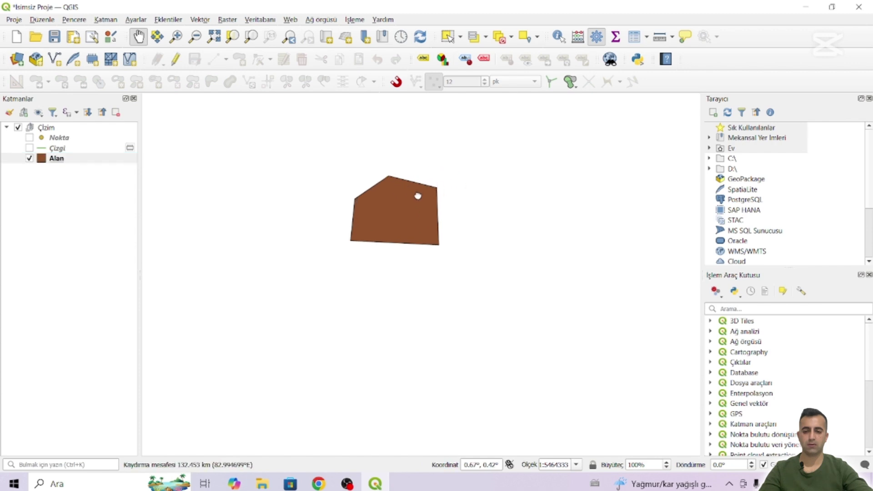
pyautogui.rightClick(98, 161)
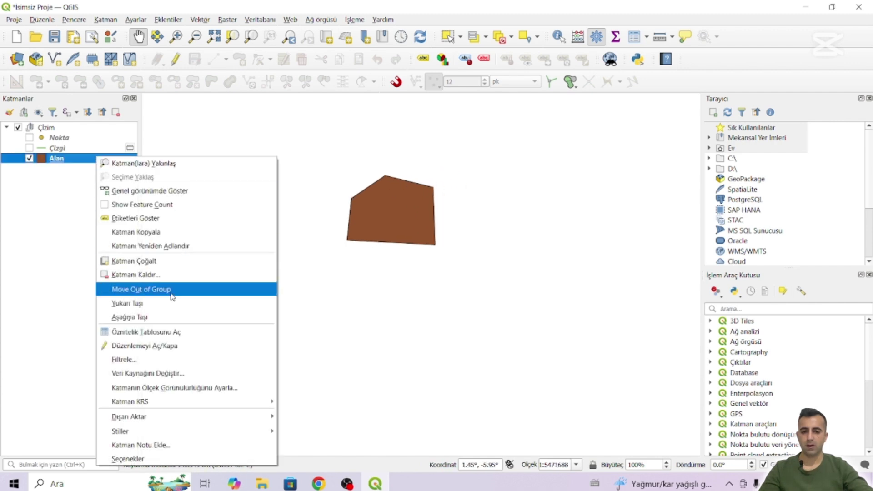
pyautogui.click(178, 460)
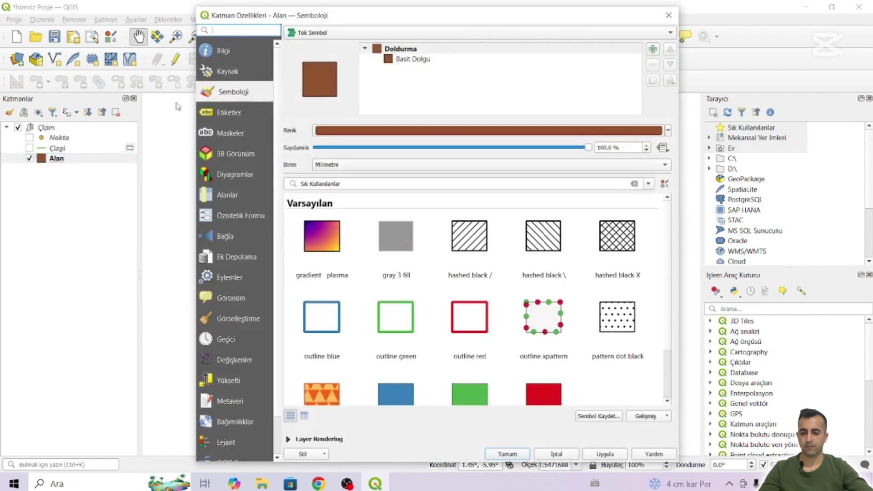
pyautogui.click(423, 59)
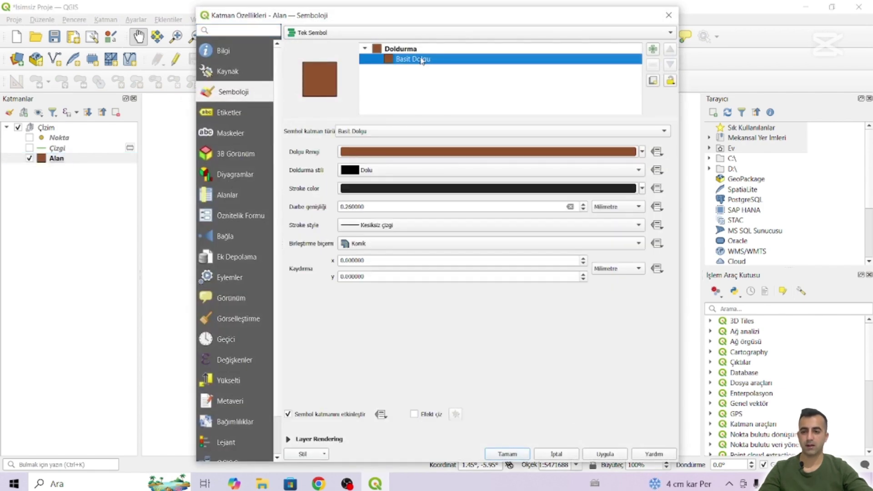
pyautogui.click(643, 152)
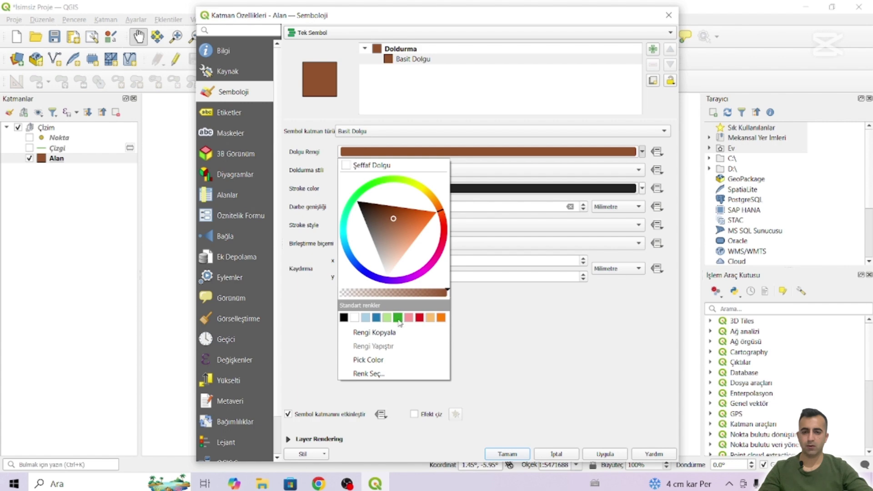
pyautogui.click(399, 318)
pyautogui.click(605, 455)
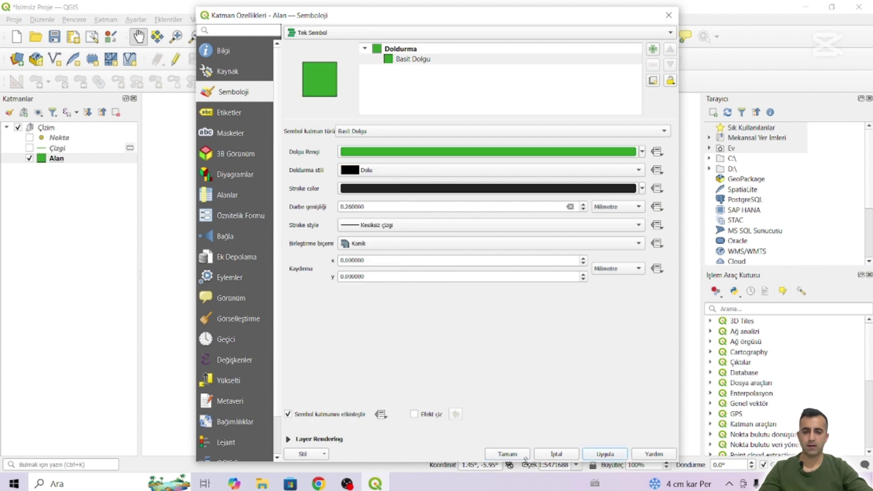
pyautogui.click(509, 454)
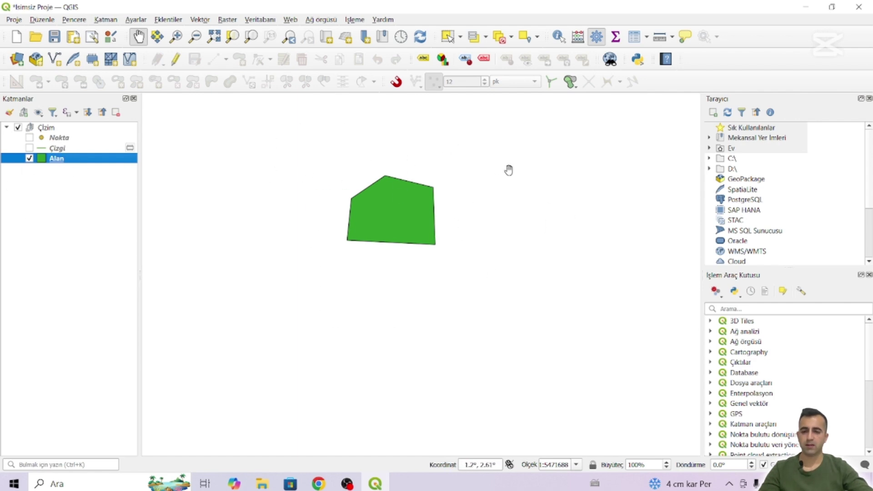
# Identify the green polygon on the map to inspect its attribute values
pyautogui.click(560, 37)
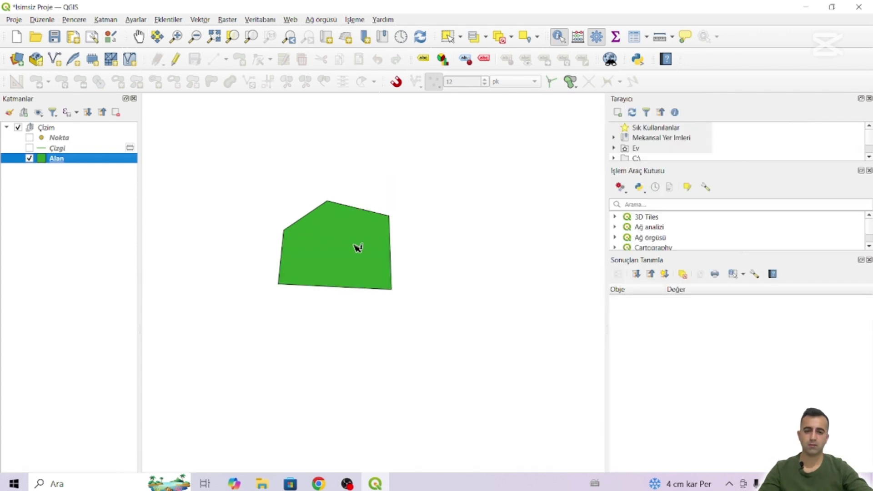
pyautogui.click(358, 248)
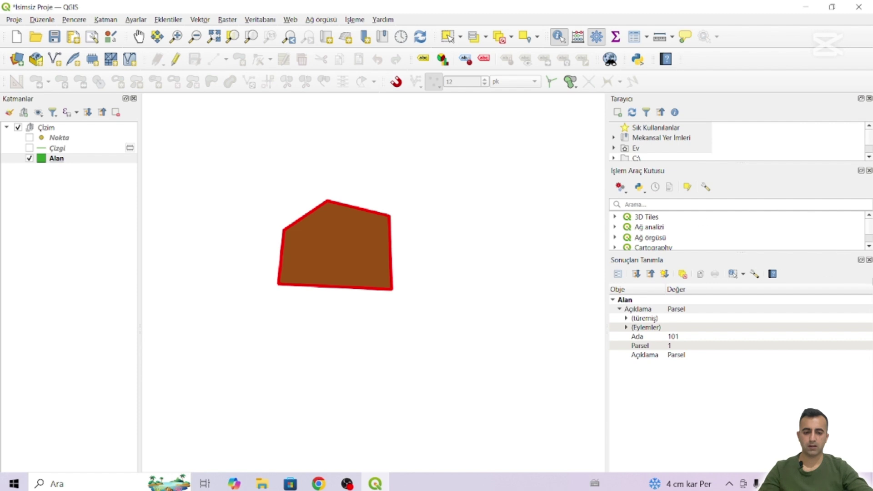
# Clear and close the identify results, and narrow the Tarayıcı and İşlem Araç Kutusu side area to enlarge the map canvas
pyautogui.click(441, 213)
pyautogui.click(869, 260)
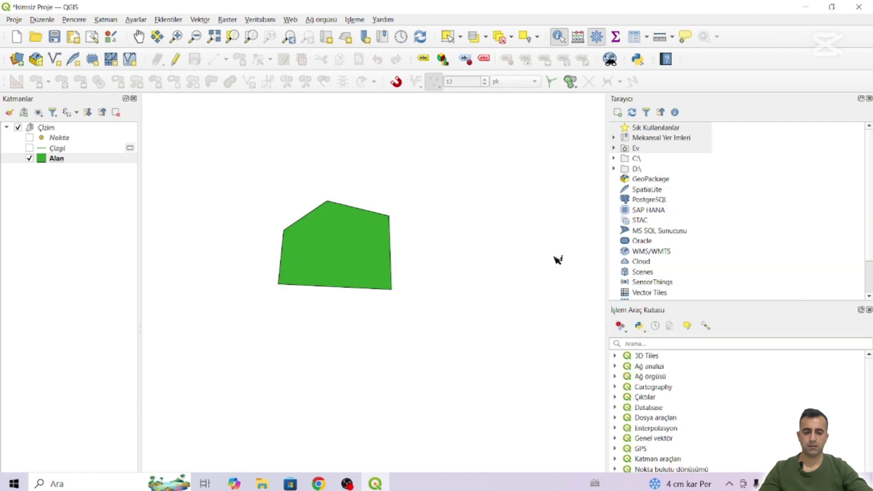
pyautogui.moveTo(607, 121); pyautogui.dragTo(755, 141)
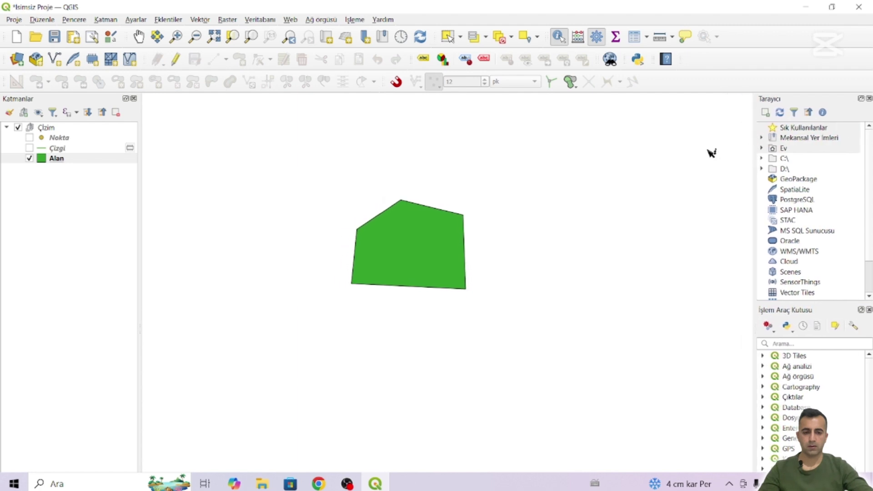
# Show the Çizgi layer instead of Alan and start editing Çizgi
pyautogui.click(29, 159)
pyautogui.click(29, 148)
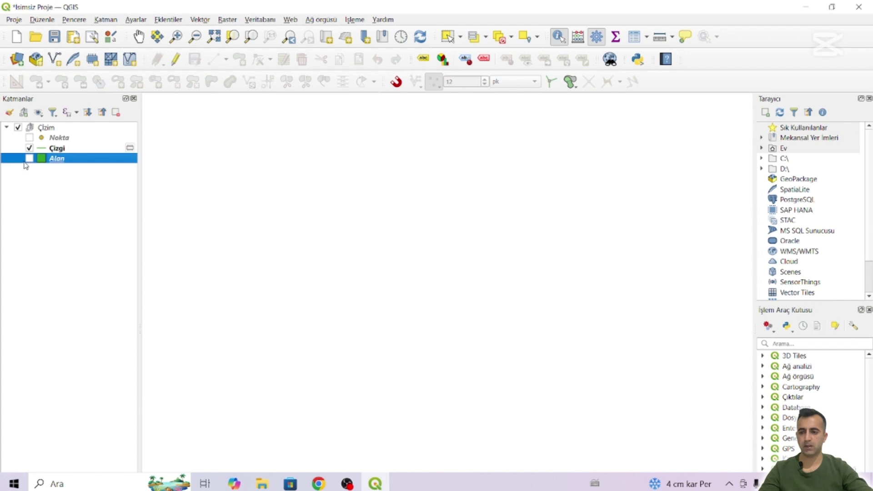
pyautogui.click(29, 158)
pyautogui.click(62, 150)
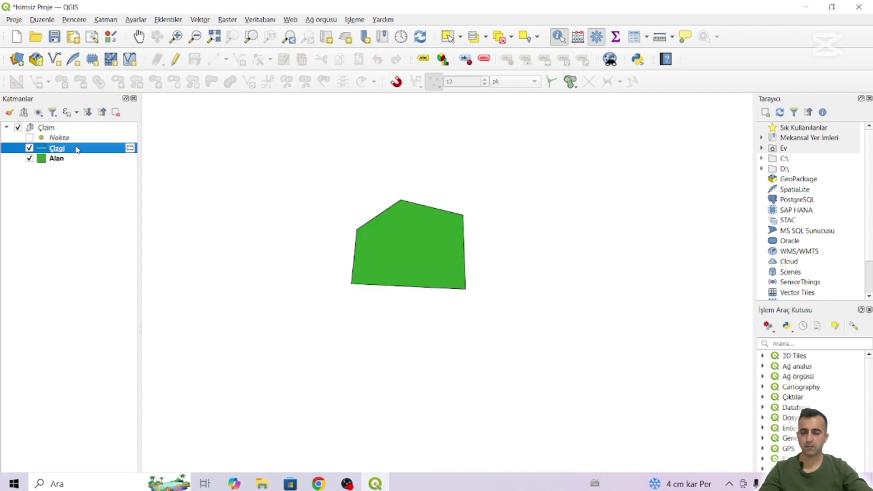
pyautogui.click(29, 159)
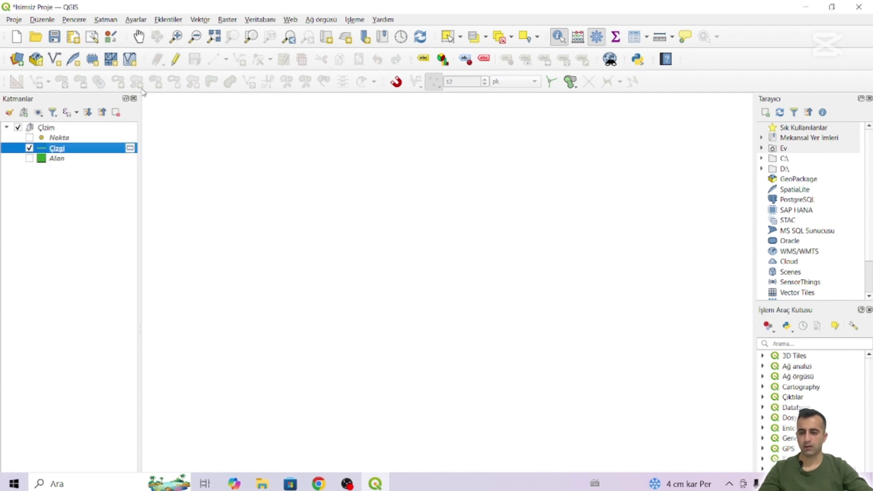
pyautogui.click(175, 60)
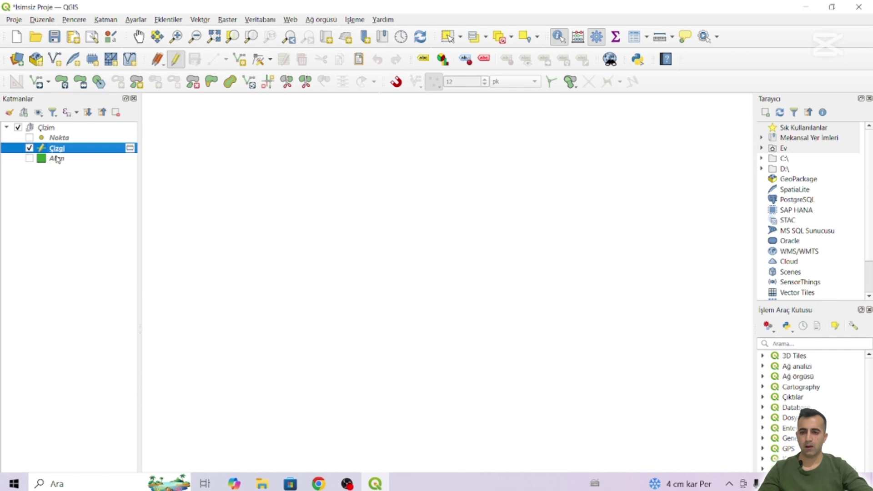
# Show the Alan layer instead of Çizgi and start editing Alan
pyautogui.click(29, 158)
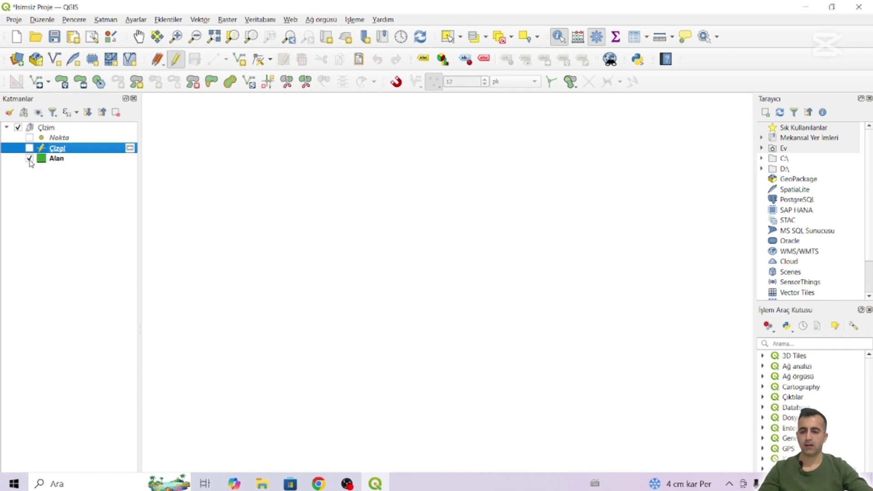
pyautogui.click(66, 160)
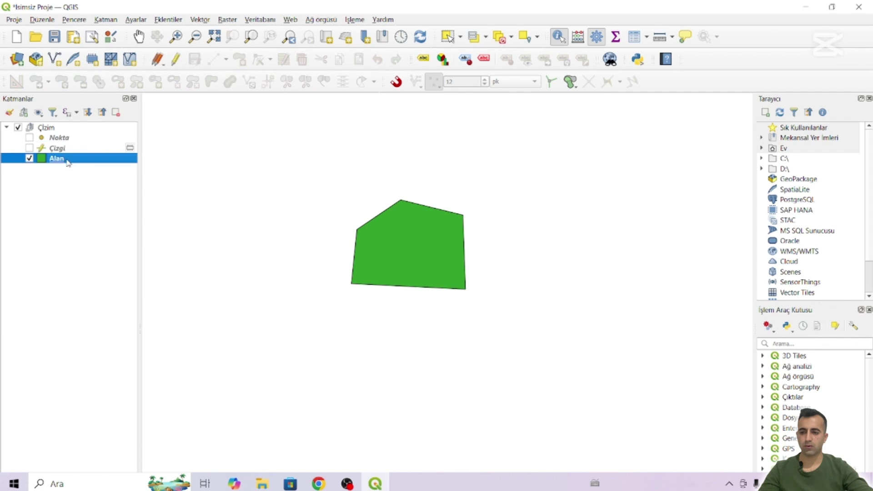
pyautogui.click(175, 59)
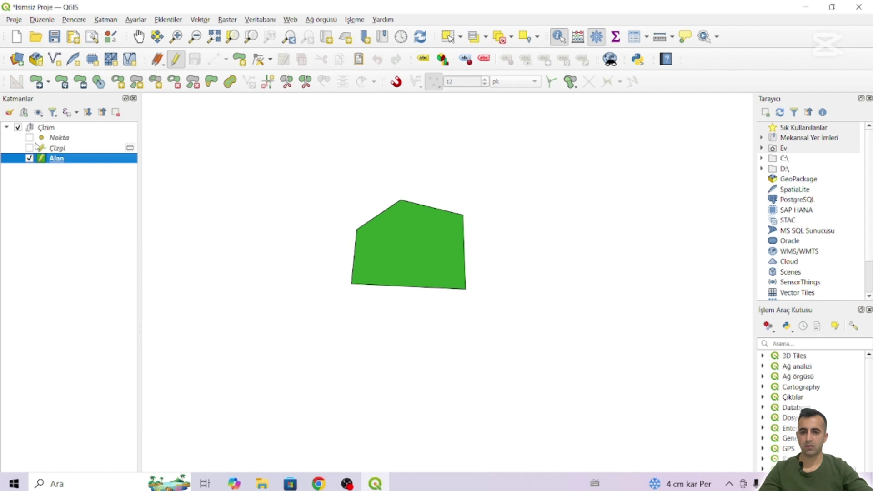
# Hide Alan, show Çizgi again, and enable editing on the Nokta layer
pyautogui.click(30, 159)
pyautogui.click(59, 149)
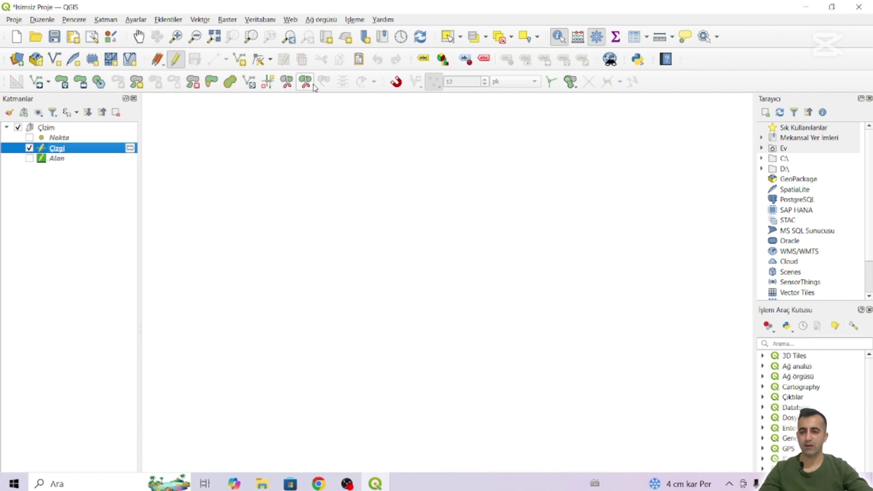
pyautogui.click(63, 161)
pyautogui.click(60, 139)
pyautogui.click(176, 59)
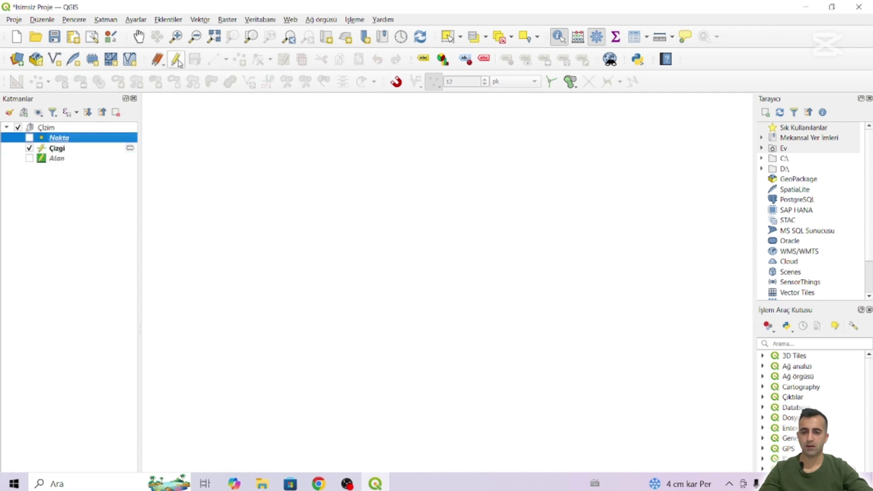
# Make the Nokta and Alan layers visible together with Çizgi
pyautogui.click(57, 159)
pyautogui.click(30, 137)
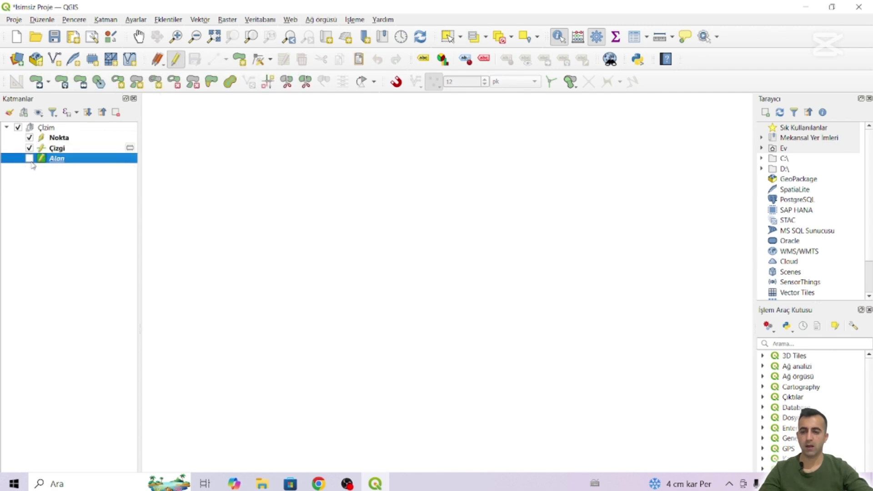
pyautogui.click(72, 150)
pyautogui.click(91, 157)
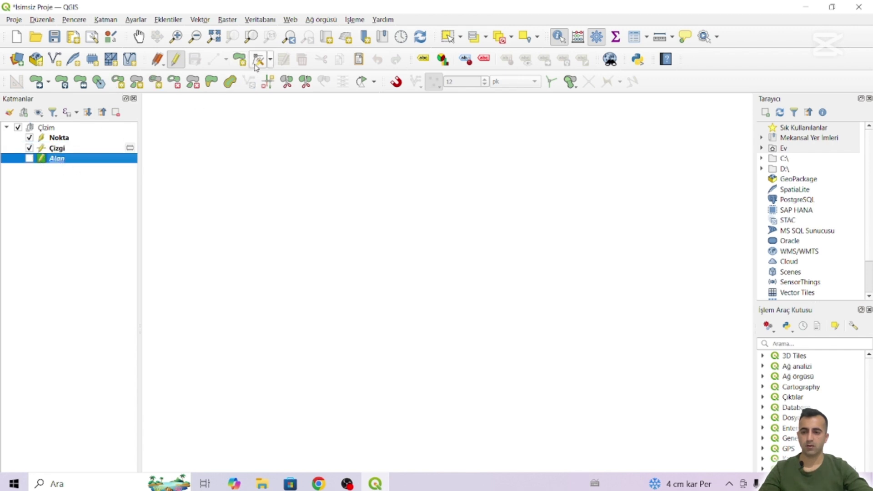
pyautogui.click(58, 150)
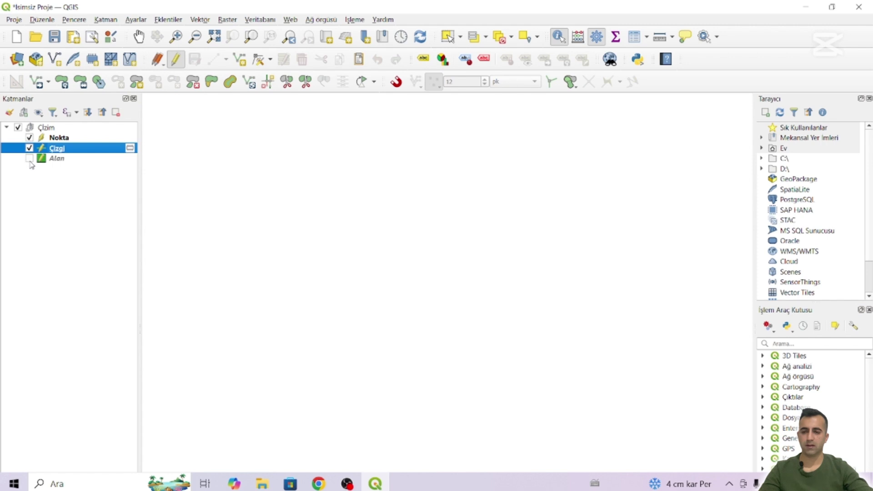
pyautogui.click(30, 159)
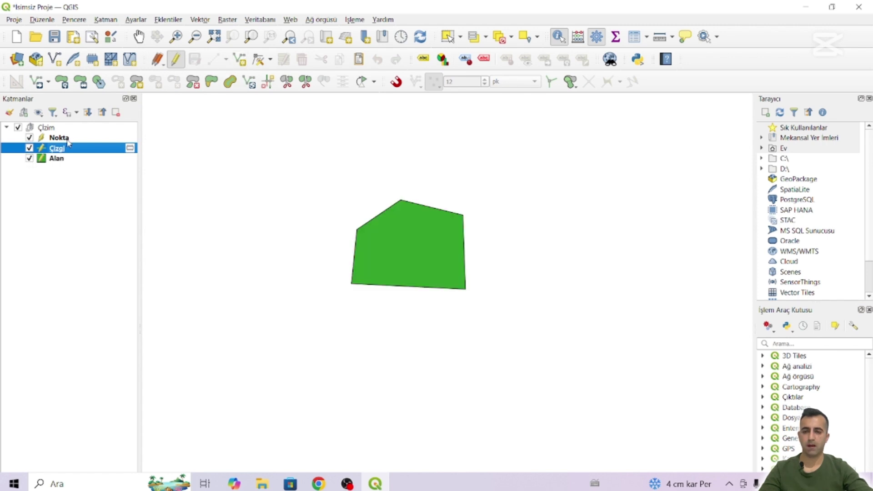
# Draw a line feature on the Çizgi layer running horizontally below the green polygon and angling up to its right
pyautogui.click(68, 137)
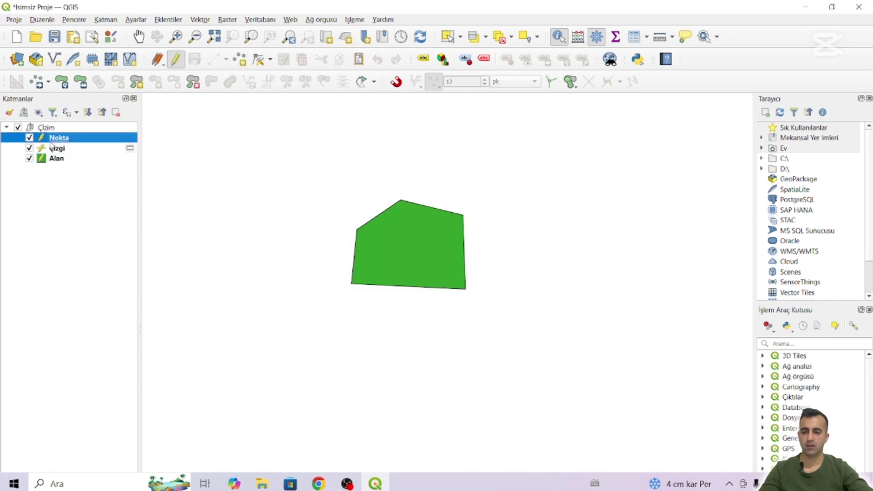
pyautogui.click(64, 148)
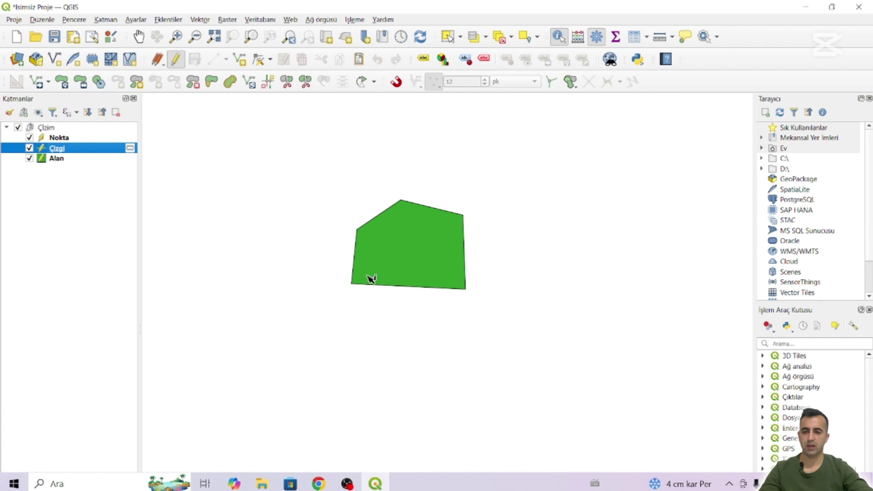
pyautogui.moveTo(373, 276); pyautogui.dragTo(346, 233)
pyautogui.click(78, 151)
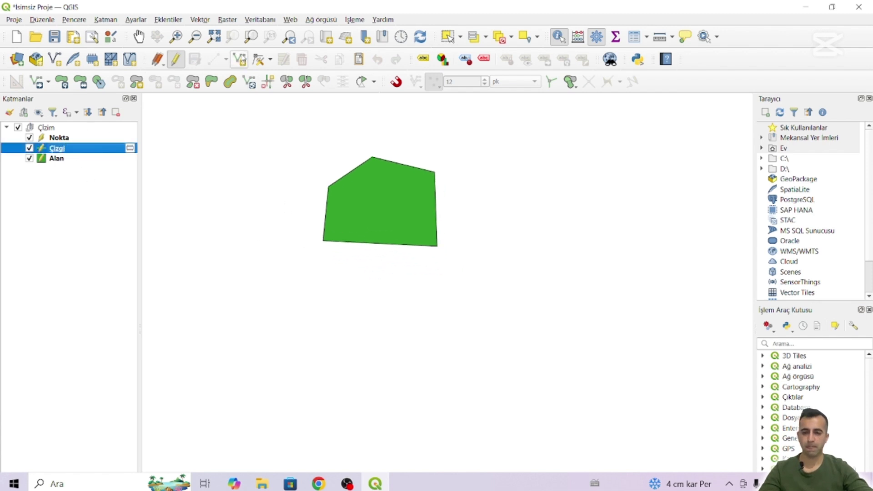
pyautogui.click(213, 59)
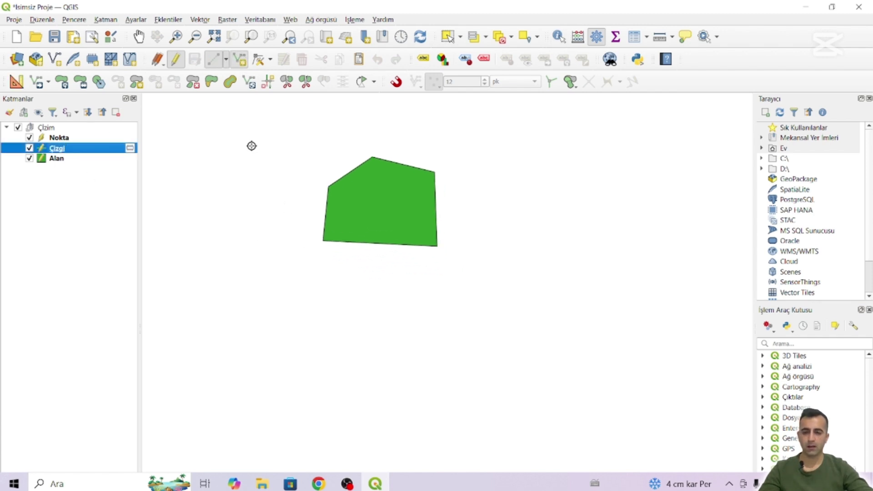
pyautogui.click(272, 278)
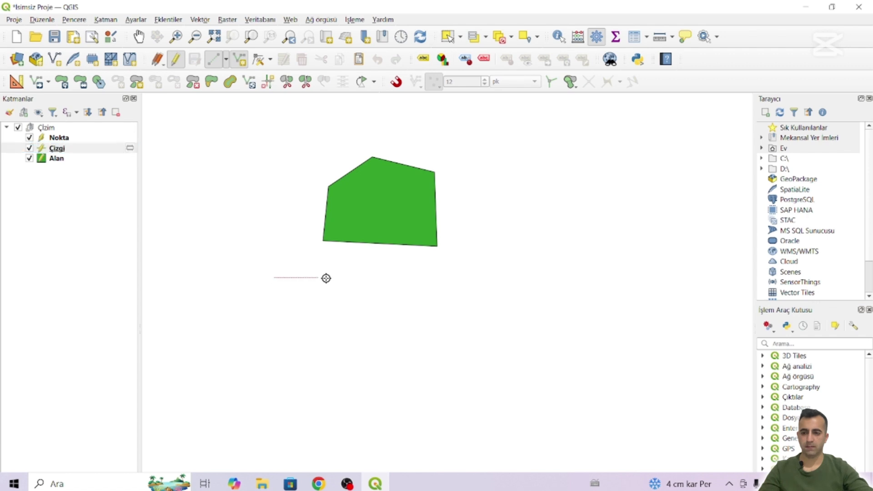
pyautogui.click(533, 276)
pyautogui.click(591, 200)
pyautogui.rightClick(581, 238)
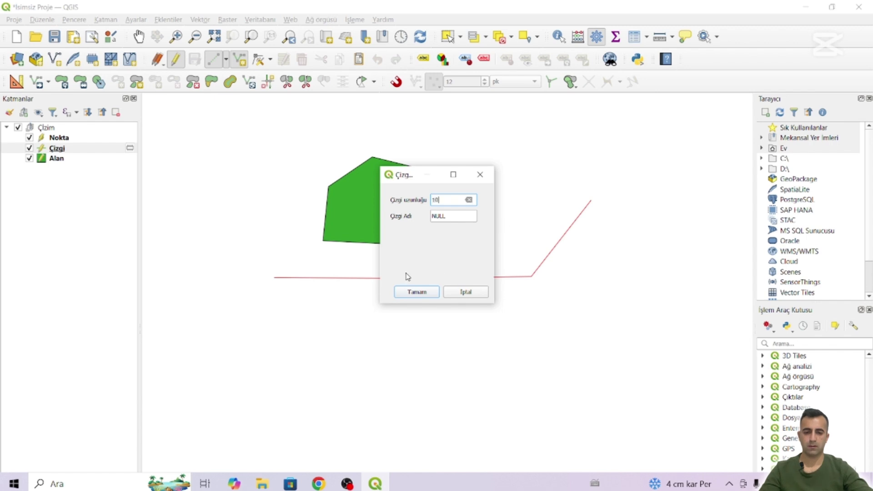
# Set the new line's Çizgi uzunluğu to 10 and Çizgi Adı to line, and accept the feature
pyautogui.click(460, 217)
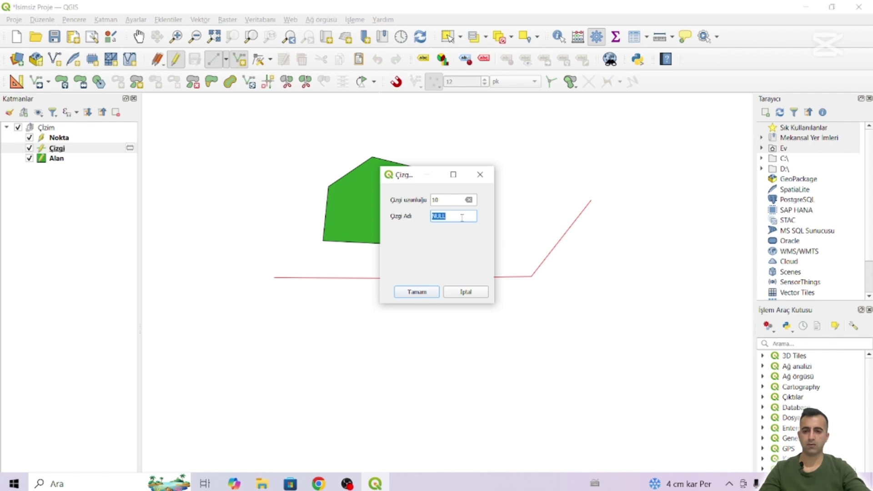
pyautogui.write('line')
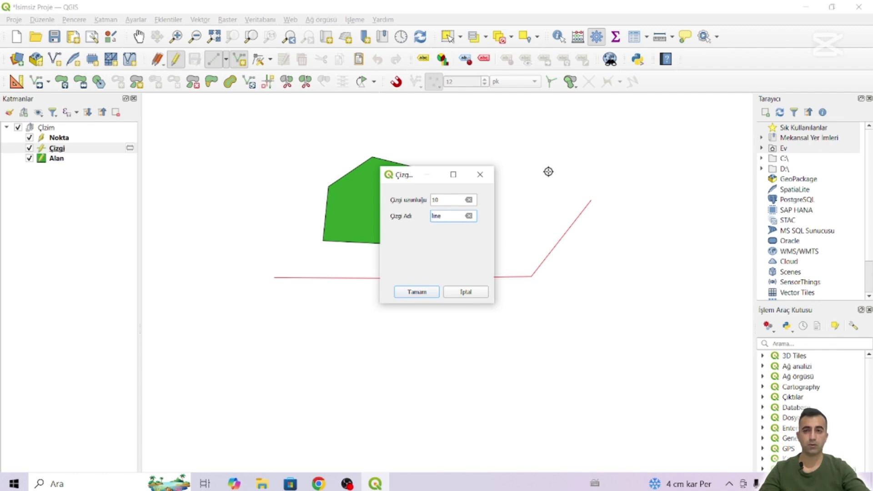
pyautogui.click(418, 293)
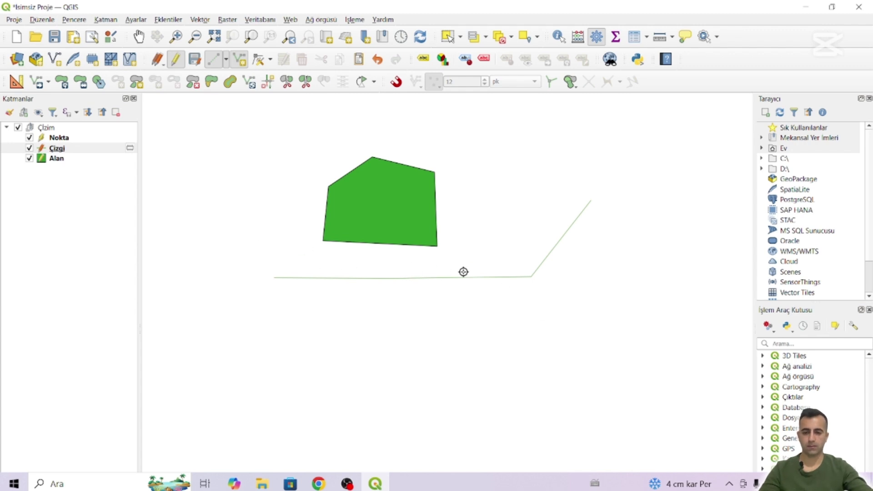
# Add a point on the Nokta layer below the line's left part with id 1, Adı 25 and Yüksekliği 100
pyautogui.click(65, 138)
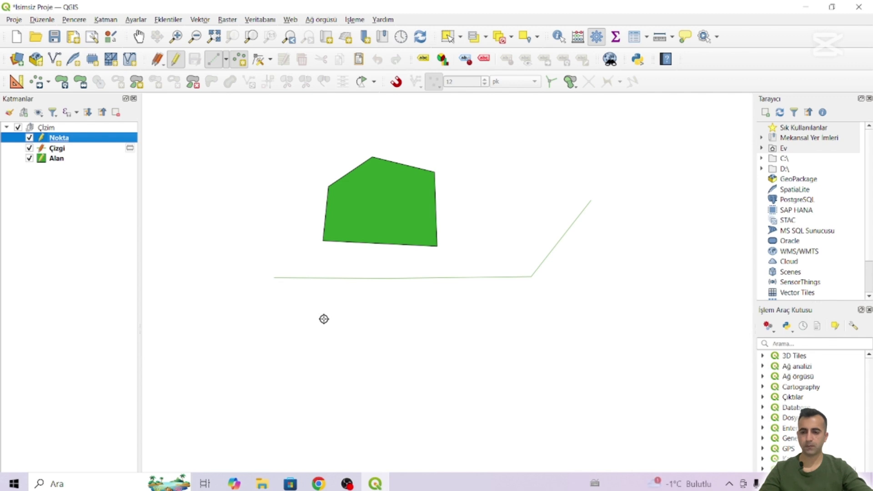
pyautogui.click(318, 328)
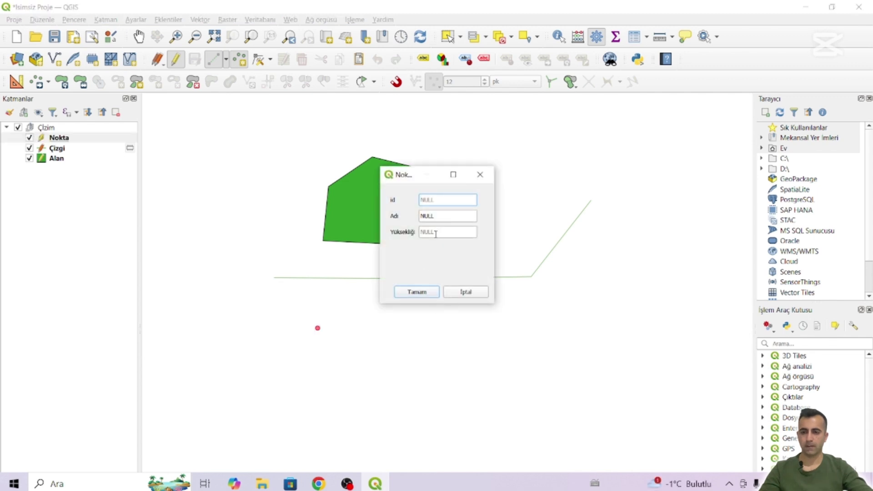
pyautogui.click(434, 213)
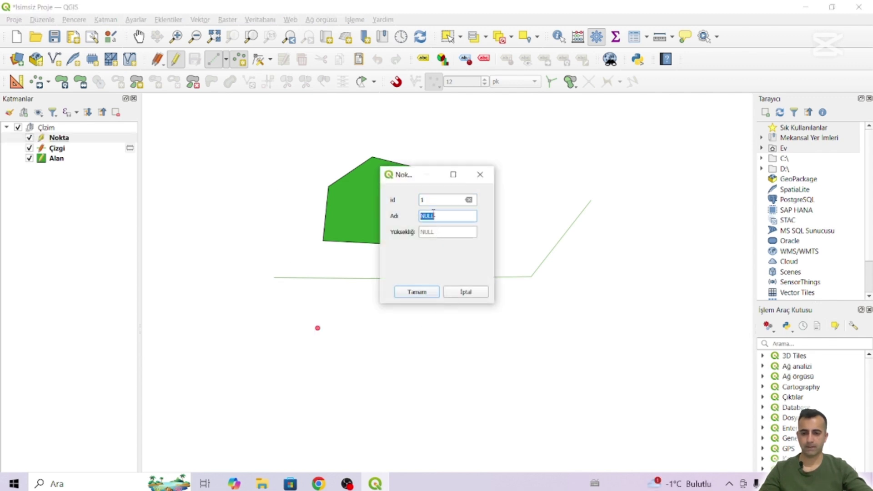
pyautogui.write('25')
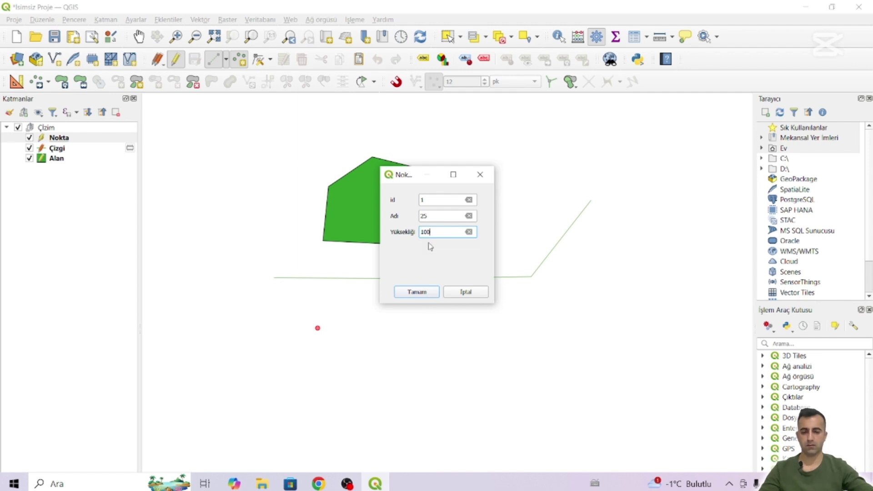
pyautogui.click(417, 292)
# Add a second point on the Nokta layer to the right of the first one and accept its attribute form
pyautogui.click(408, 315)
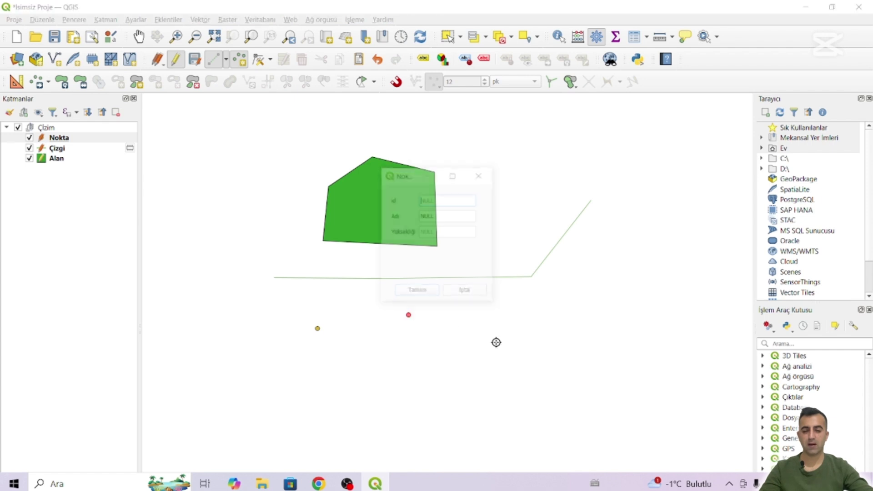
pyautogui.click(411, 289)
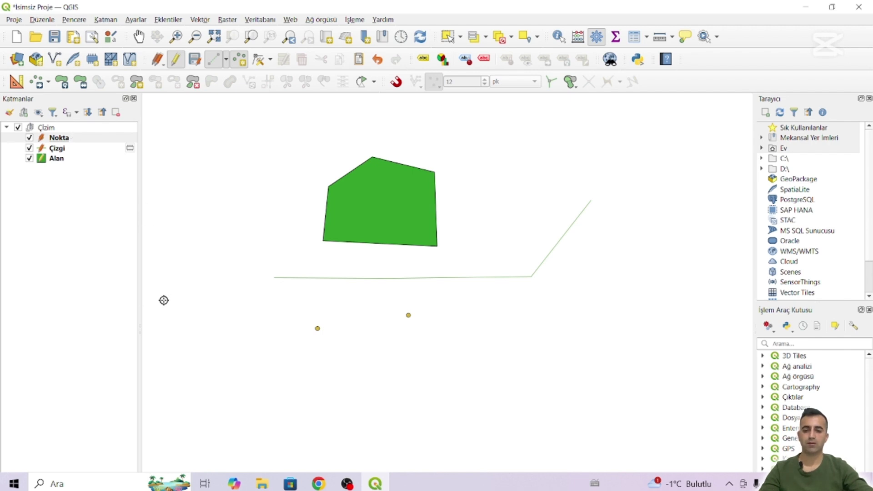
pyautogui.scroll(-2, 302, 293)
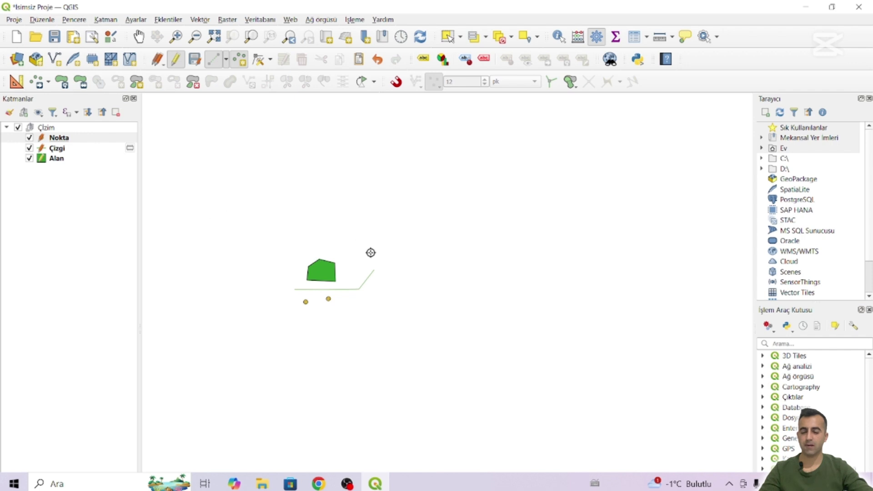
pyautogui.scroll(1, 371, 253)
pyautogui.scroll(1, 341, 230)
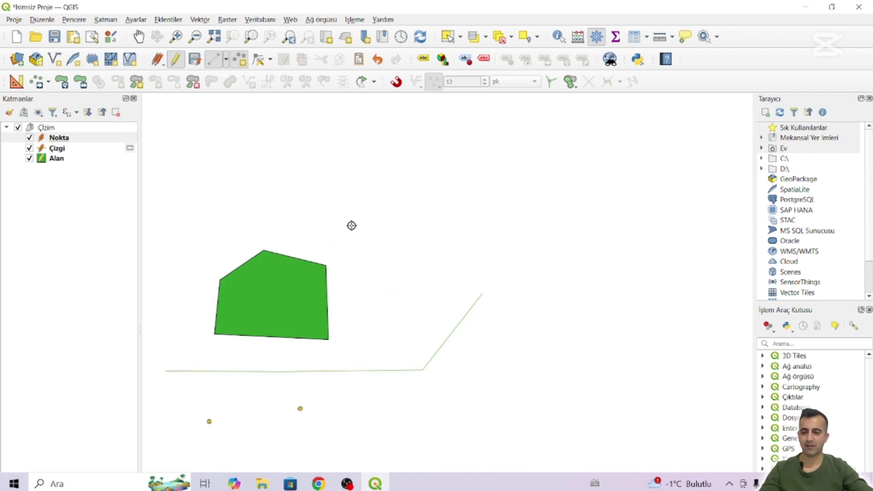
pyautogui.scroll(-1, 384, 263)
pyautogui.scroll(1, 337, 298)
# Make Alan the active layer and hide the Çizgi and Nokta layers
pyautogui.click(57, 159)
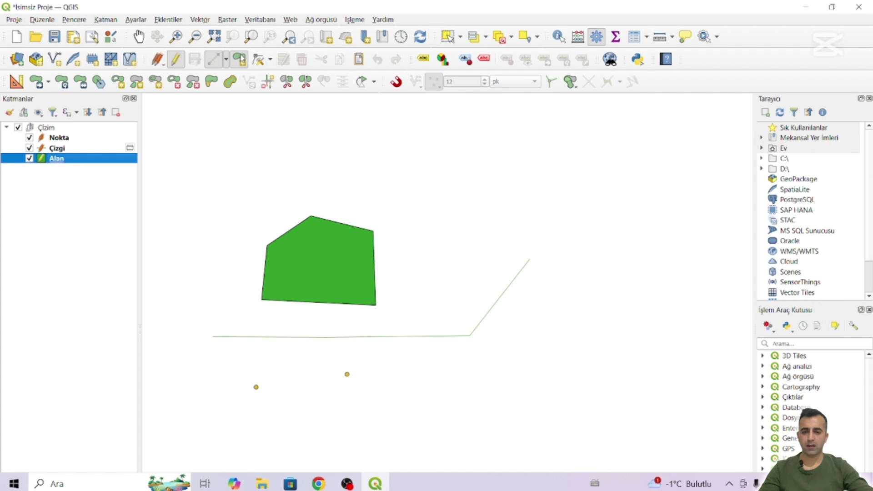
pyautogui.click(404, 173)
pyautogui.press('Escape')
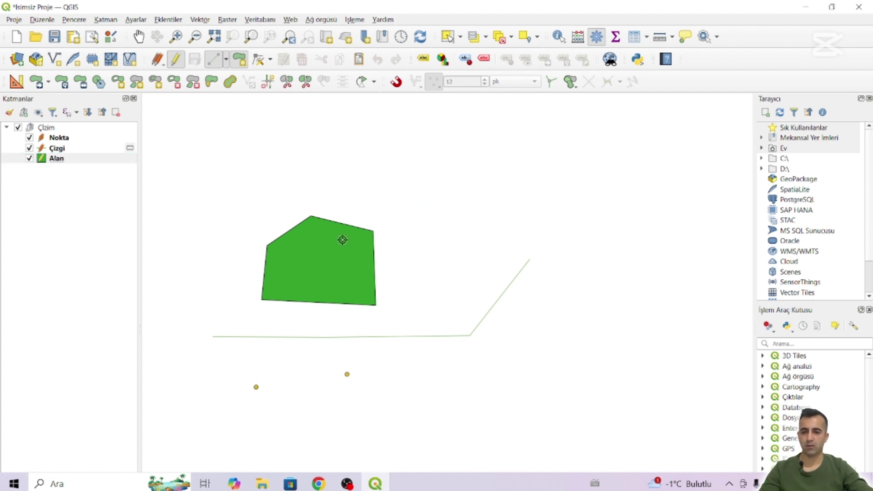
pyautogui.click(29, 147)
pyautogui.click(29, 137)
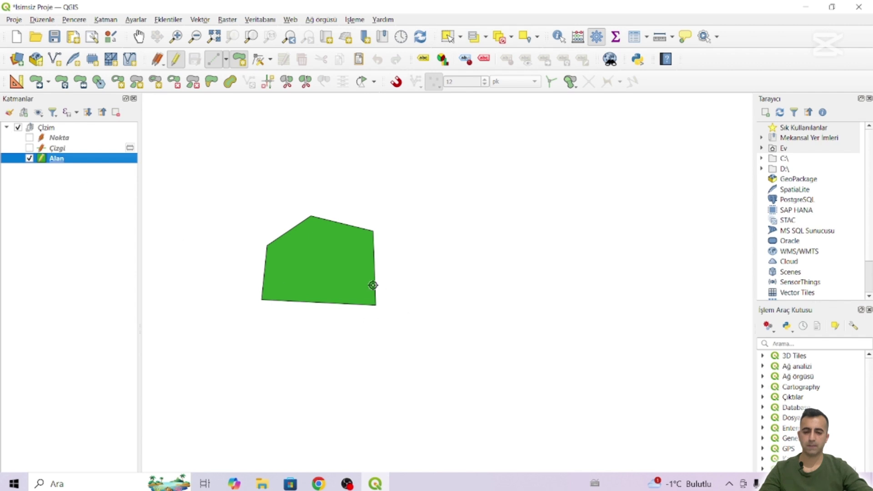
# Draw a four-sided polygon on the Alan layer to the right of the existing one, with Ada 125 and Parsel 5
pyautogui.click(457, 220)
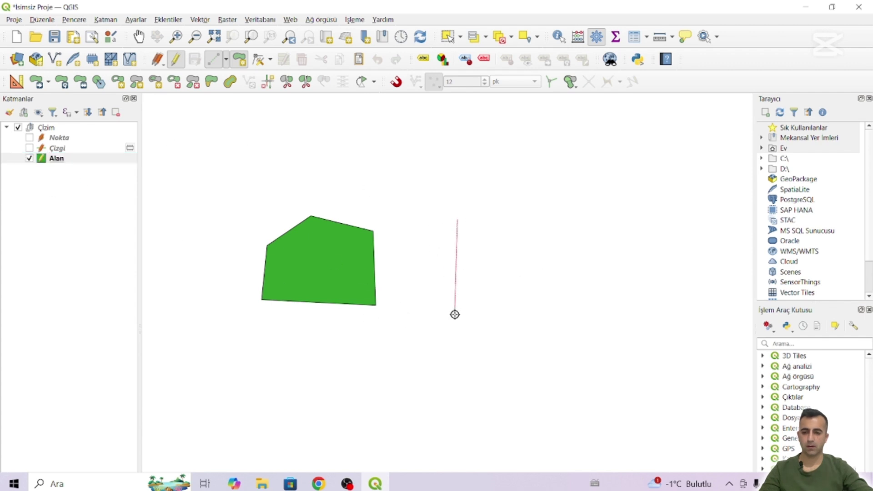
pyautogui.click(451, 311)
pyautogui.click(640, 312)
pyautogui.click(619, 142)
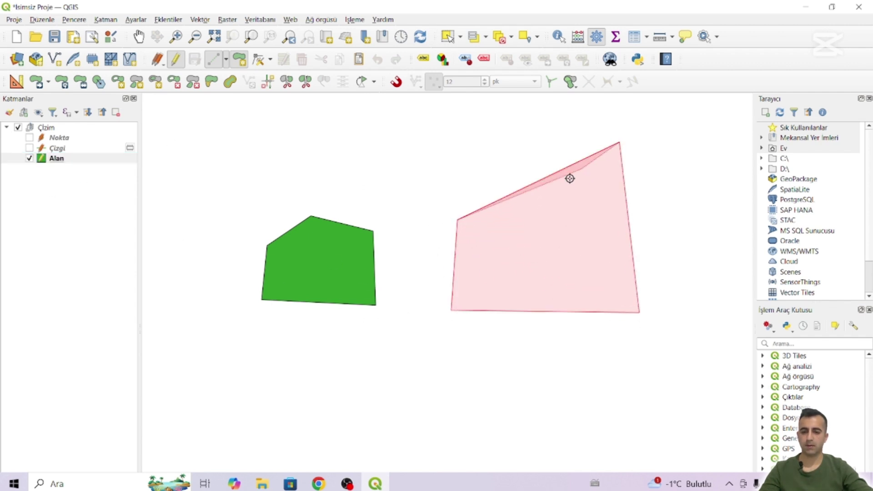
pyautogui.rightClick(542, 195)
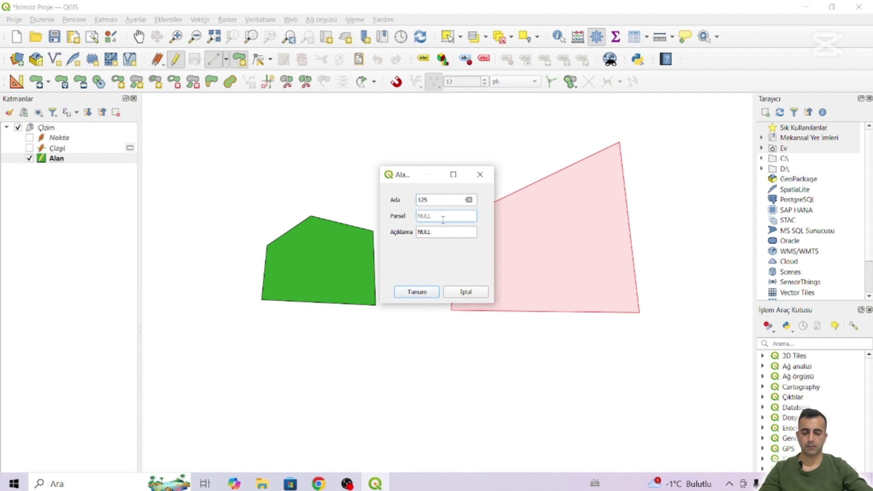
pyautogui.write('5')
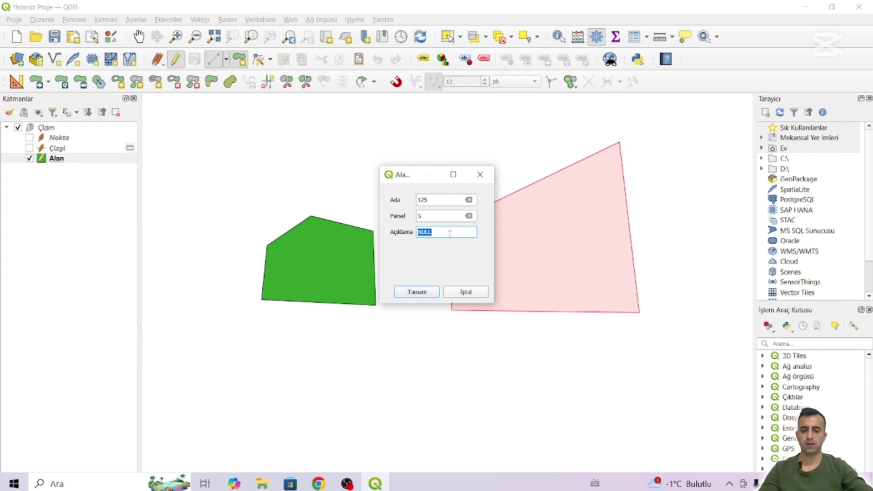
pyautogui.click(417, 292)
# Move the small polygon around the map and place it below and to the left of the large four-sided polygon
pyautogui.moveTo(378, 281); pyautogui.dragTo(338, 264)
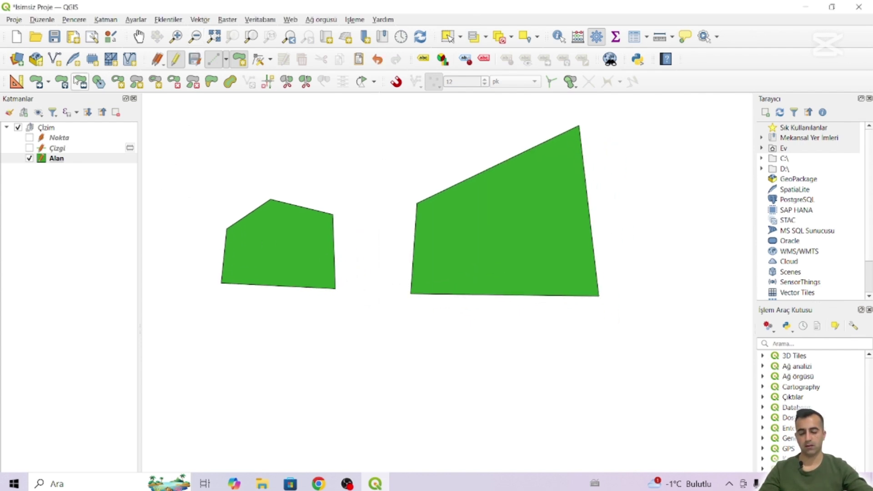
pyautogui.click(38, 82)
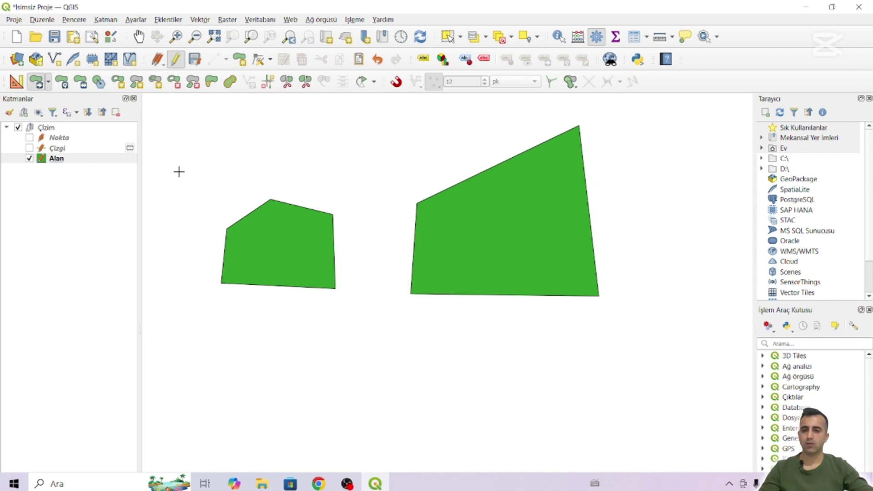
pyautogui.click(288, 244)
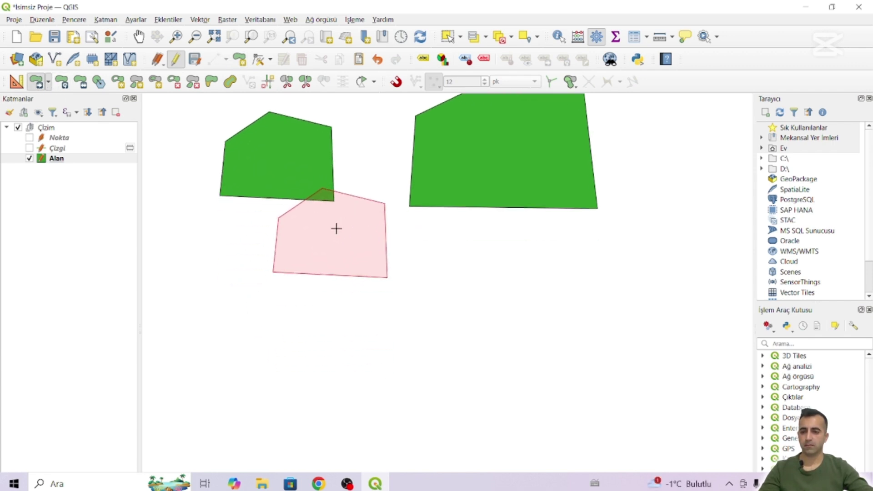
pyautogui.click(308, 267)
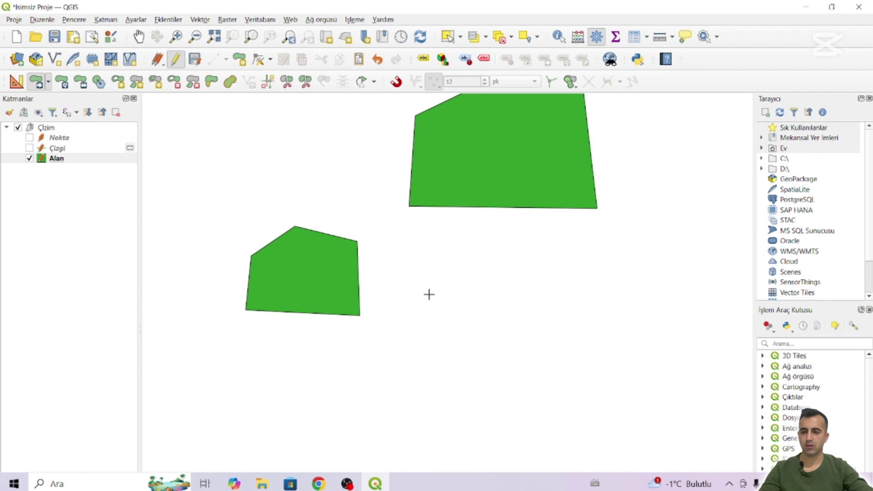
pyautogui.click(301, 264)
pyautogui.click(275, 144)
pyautogui.scroll(-2, 357, 249)
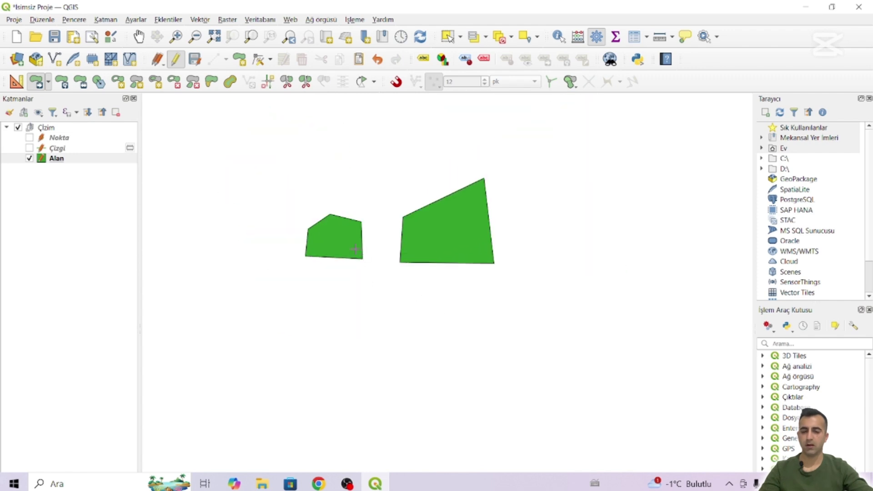
pyautogui.click(356, 249)
pyautogui.click(372, 306)
pyautogui.click(371, 305)
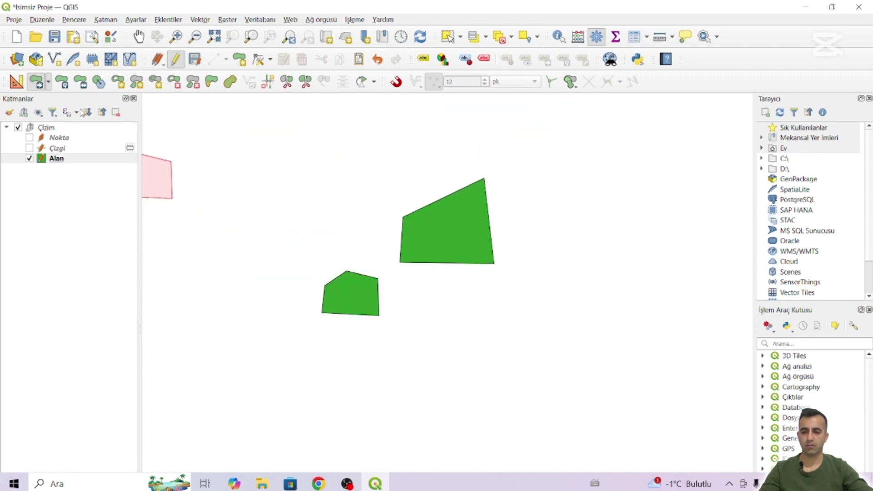
# Copy and move the small polygon twice, placing one copy above it and another above the large polygon
pyautogui.click(48, 81)
pyautogui.click(57, 114)
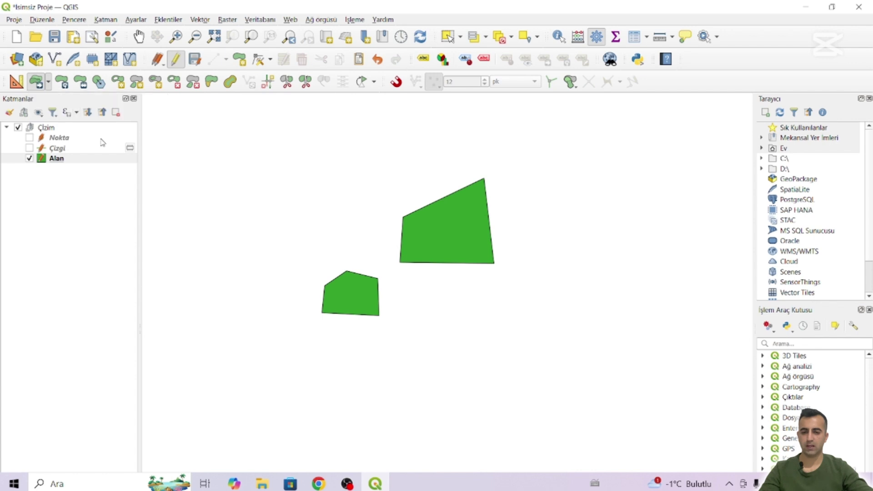
pyautogui.click(48, 82)
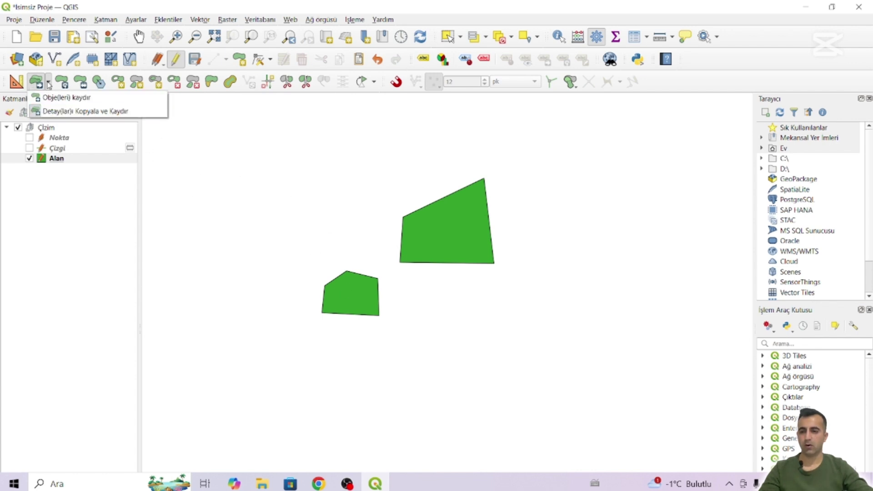
pyautogui.click(345, 231)
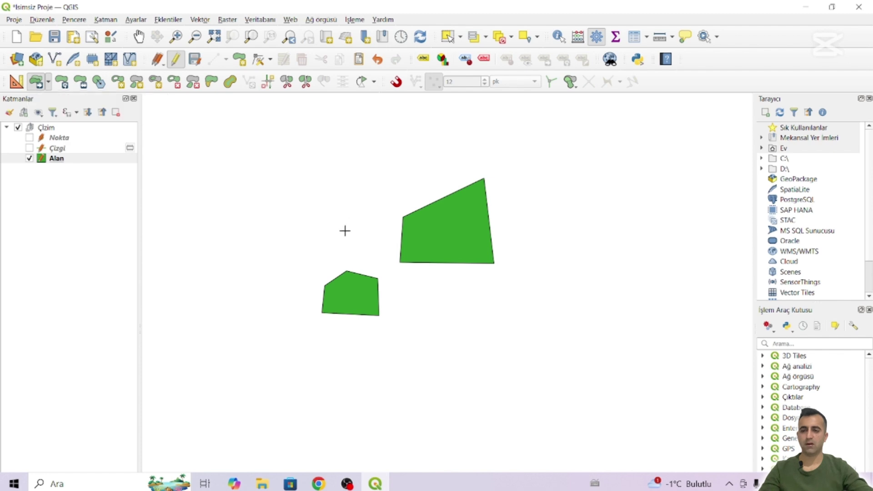
pyautogui.click(359, 291)
pyautogui.click(337, 190)
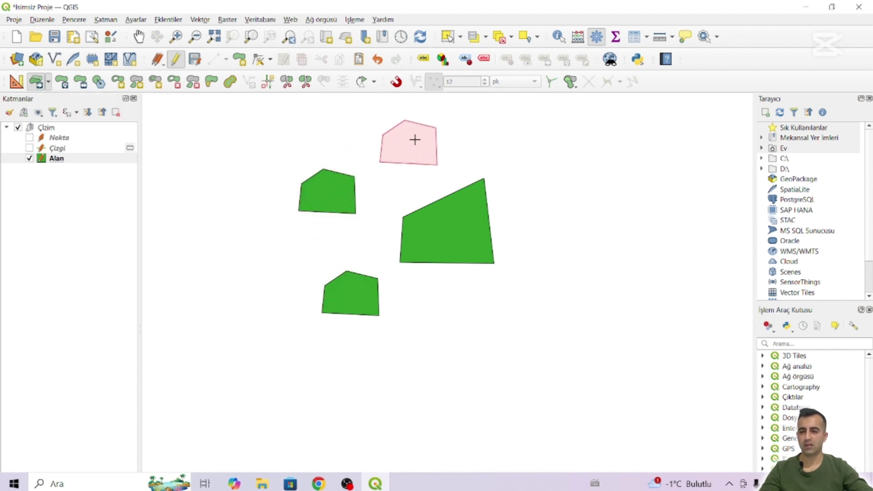
pyautogui.click(418, 141)
pyautogui.rightClick(503, 211)
# Rotate the lowest small polygon clockwise about its centre in two successive turns
pyautogui.press('Right')
pyautogui.press('Up')
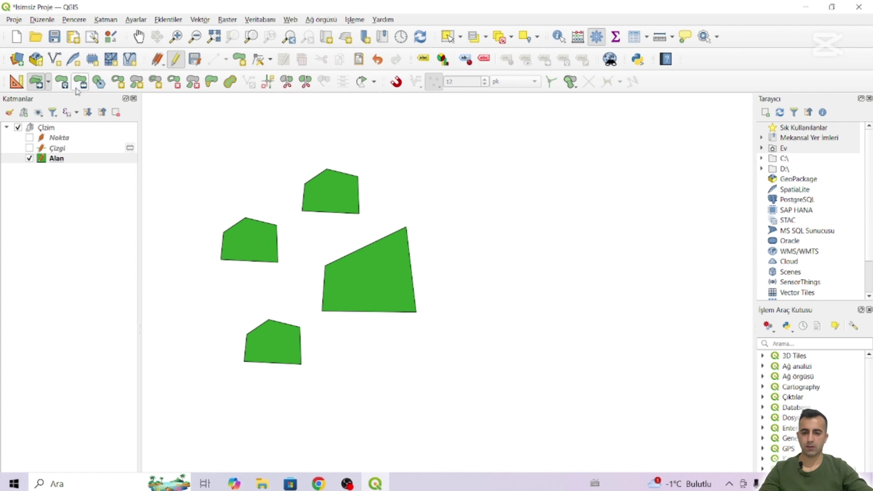
pyautogui.click(62, 82)
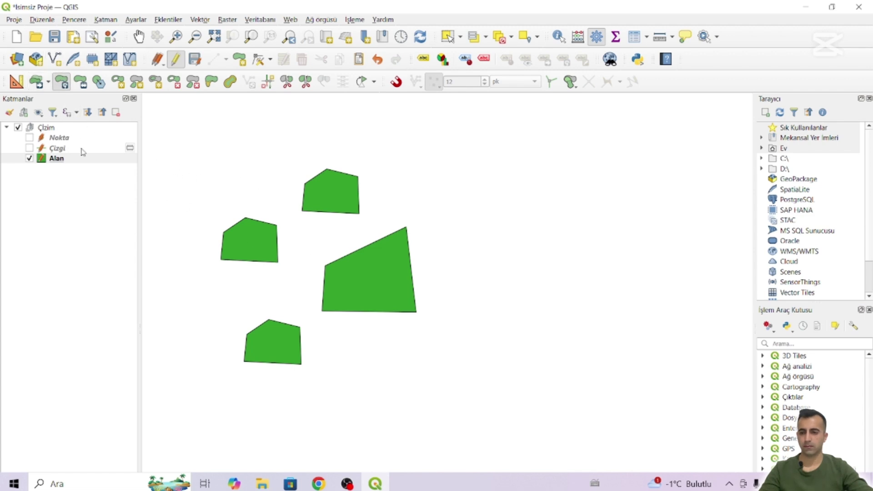
pyautogui.press('Left')
pyautogui.press('Down')
pyautogui.click(321, 279)
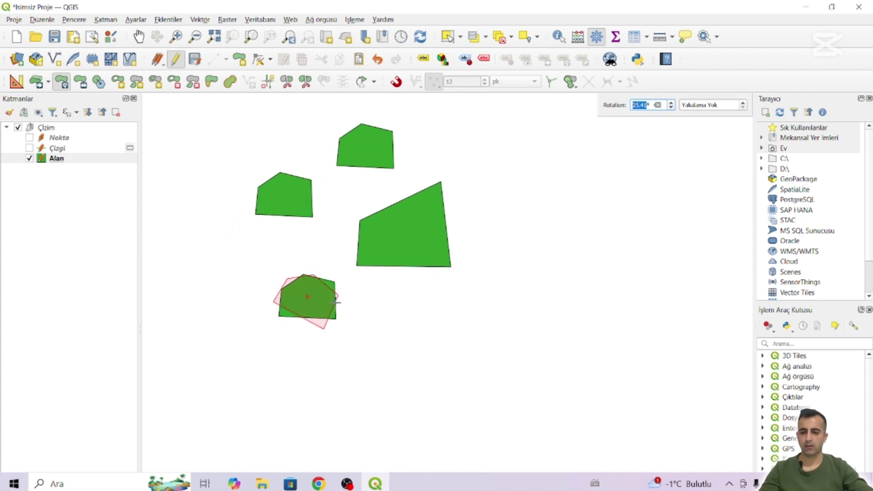
pyautogui.click(348, 336)
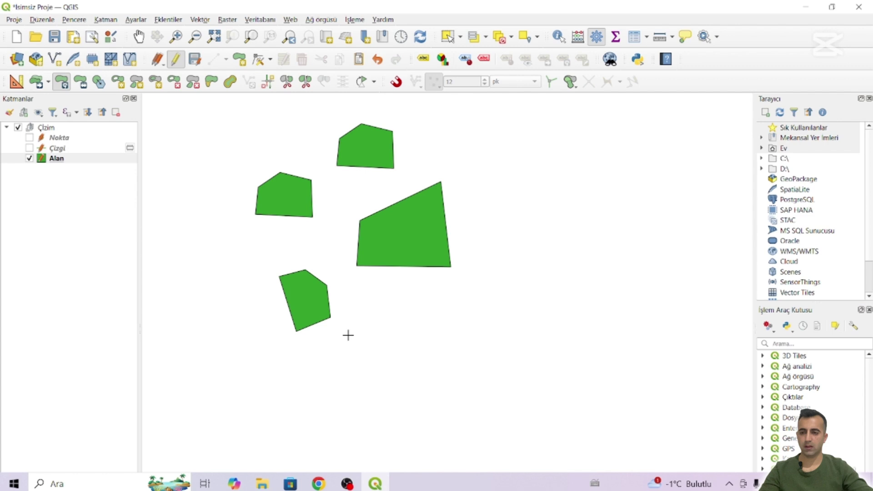
pyautogui.click(310, 315)
pyautogui.click(268, 320)
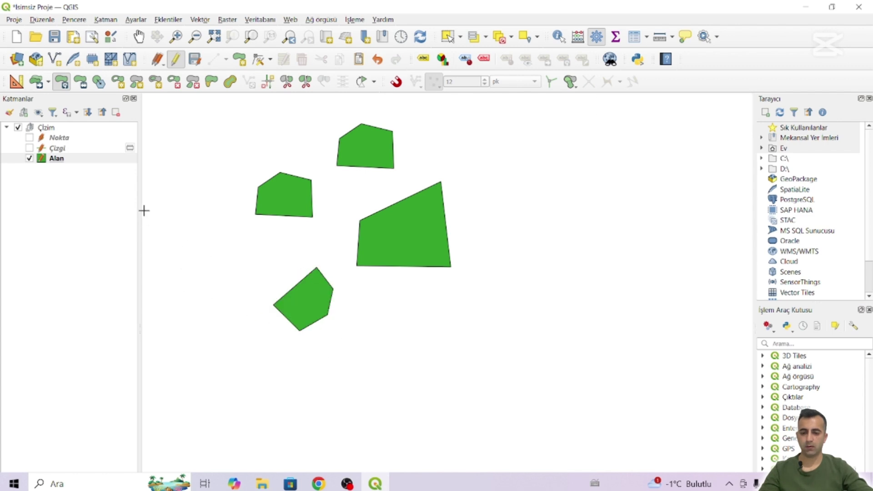
# Scale up the rotated polygon until it overlaps the lower-left part of the four-sided polygon
pyautogui.click(80, 81)
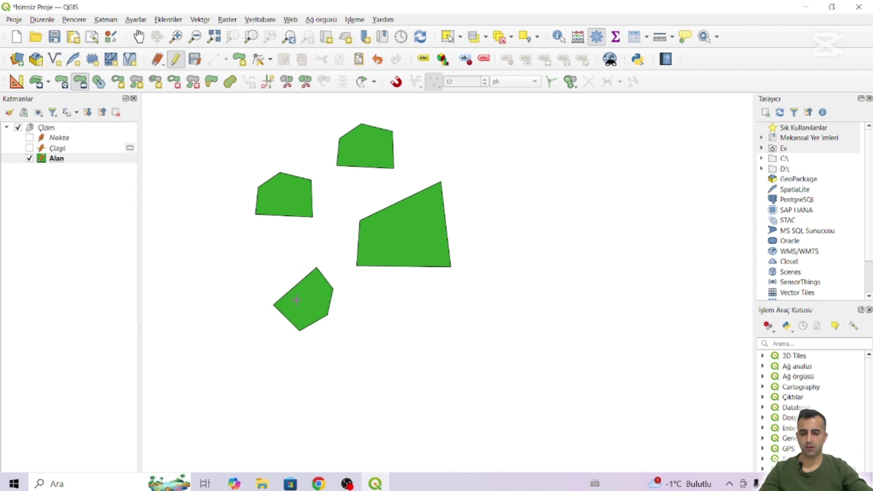
pyautogui.click(308, 308)
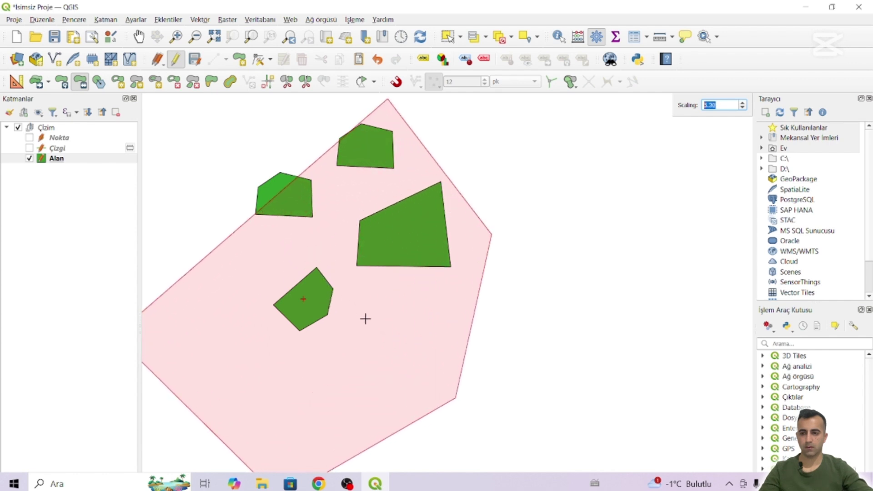
pyautogui.click(321, 272)
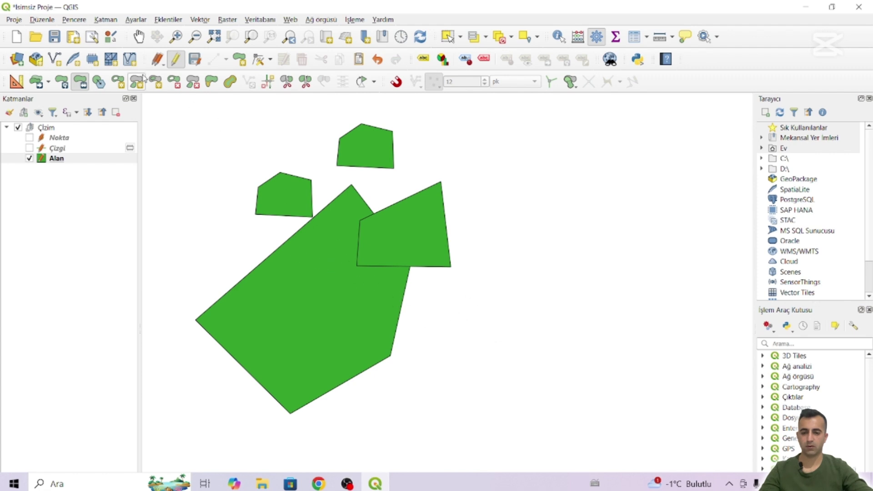
# Simplify the four-sided polygon by distance with a tolerance of 10 layer units
pyautogui.click(100, 81)
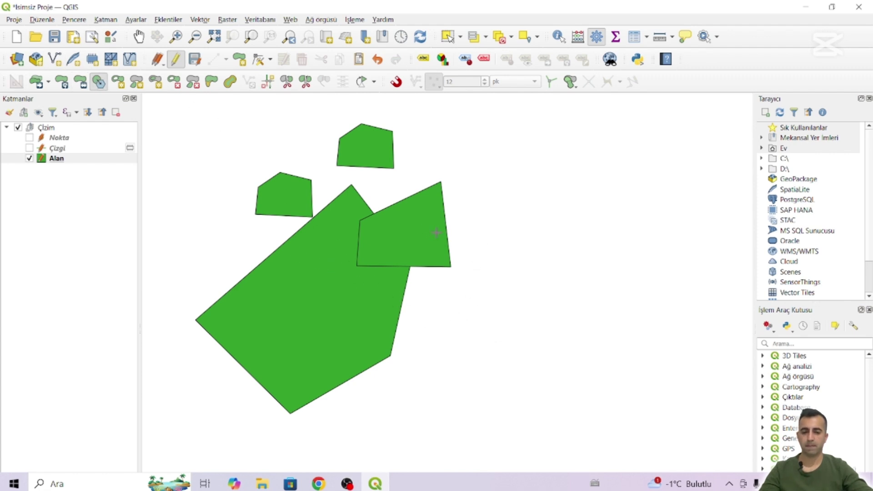
pyautogui.click(459, 252)
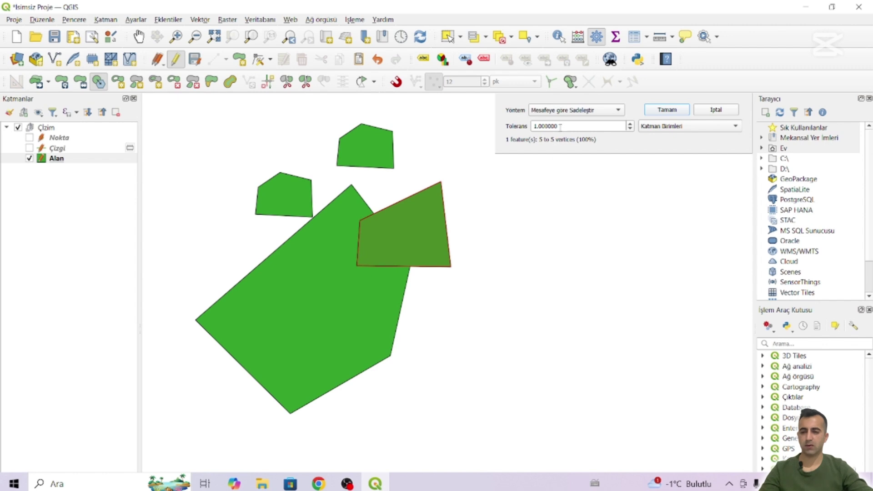
pyautogui.moveTo(561, 127); pyautogui.dragTo(519, 128)
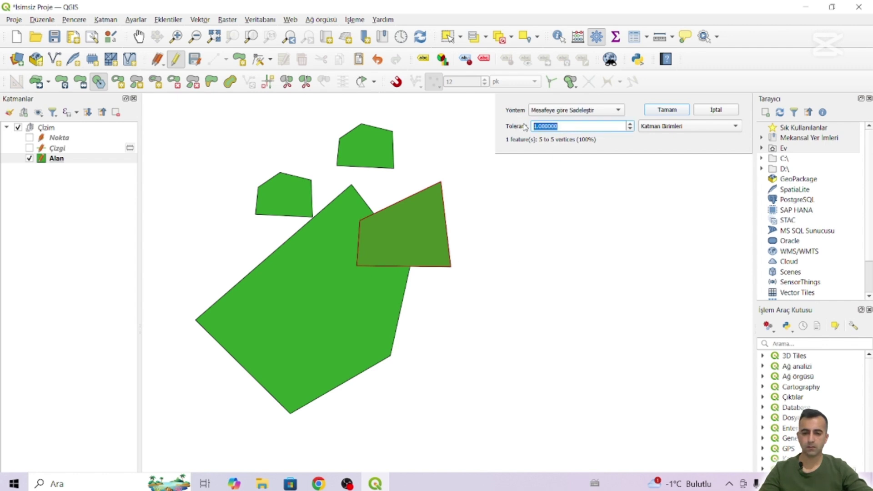
pyautogui.write('10')
pyautogui.press('Return')
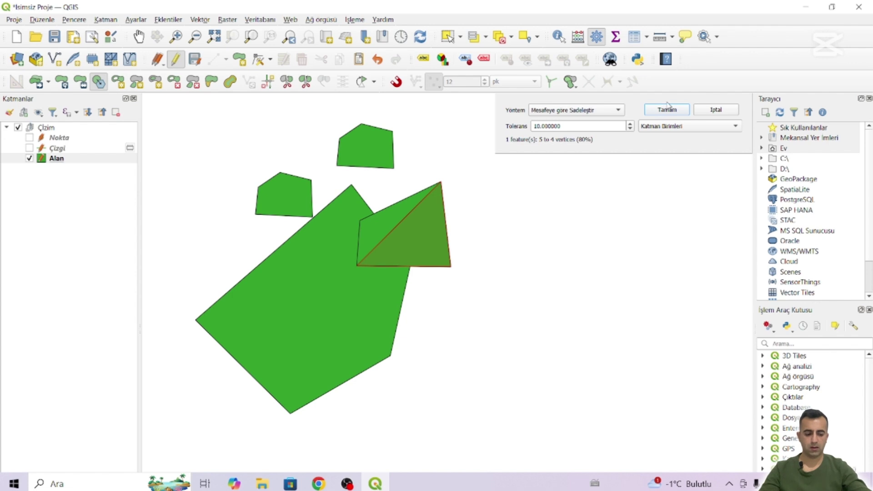
pyautogui.click(676, 112)
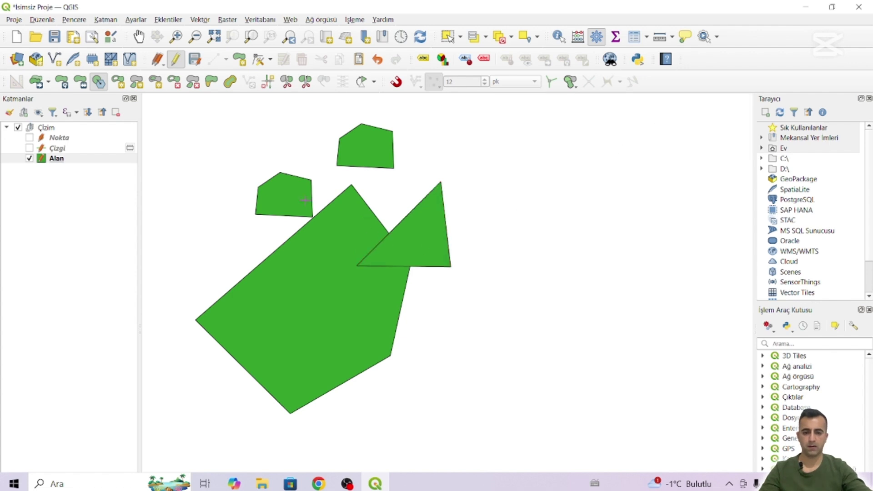
# Simplify the leftmost small polygon by distance with a tolerance of 15 layer units
pyautogui.click(263, 189)
pyautogui.moveTo(598, 123); pyautogui.dragTo(484, 131)
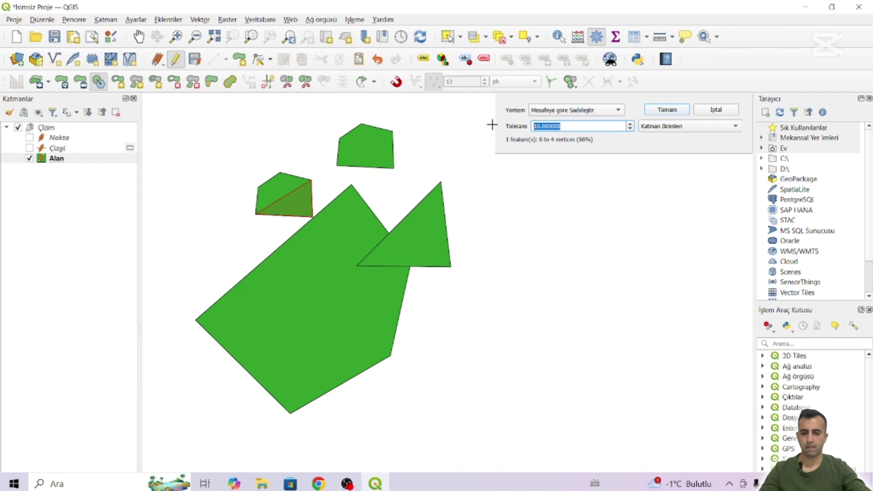
pyautogui.write('15')
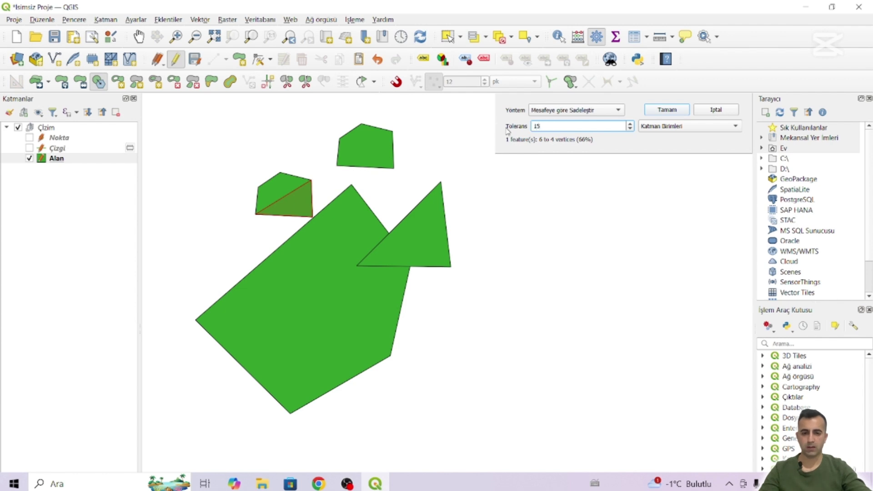
pyautogui.press('Return')
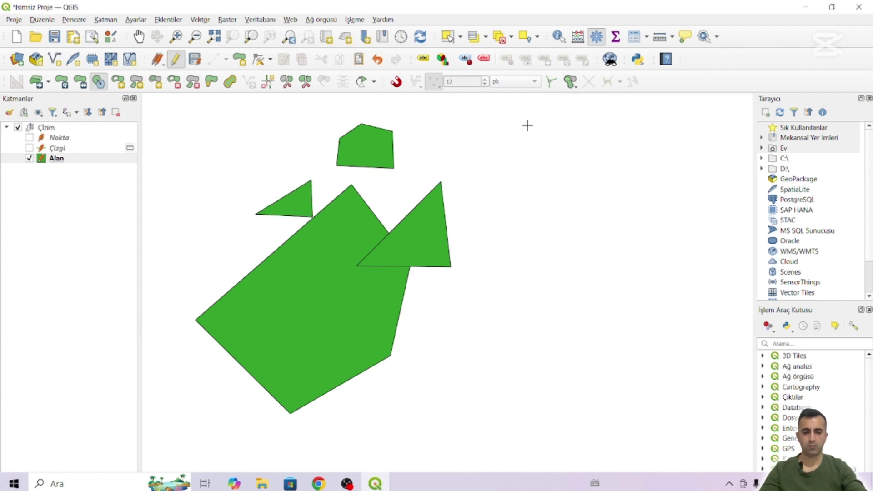
# Add a triangular ring inside the upper part of the topmost small polygon to cut a hole in it
pyautogui.click(118, 81)
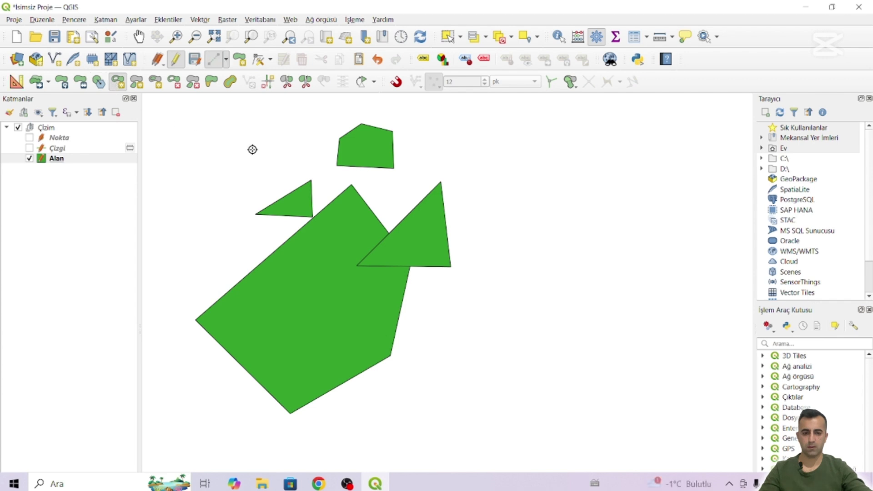
pyautogui.scroll(1, 356, 141)
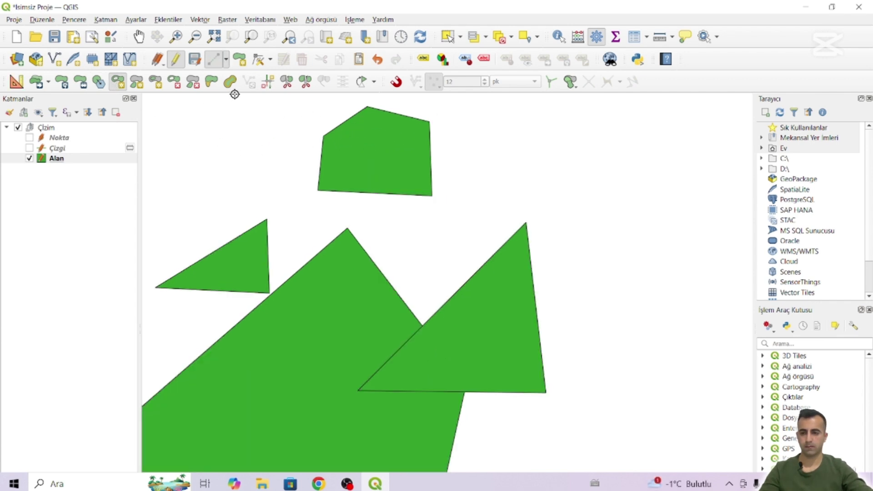
pyautogui.scroll(1, 359, 137)
pyautogui.click(347, 142)
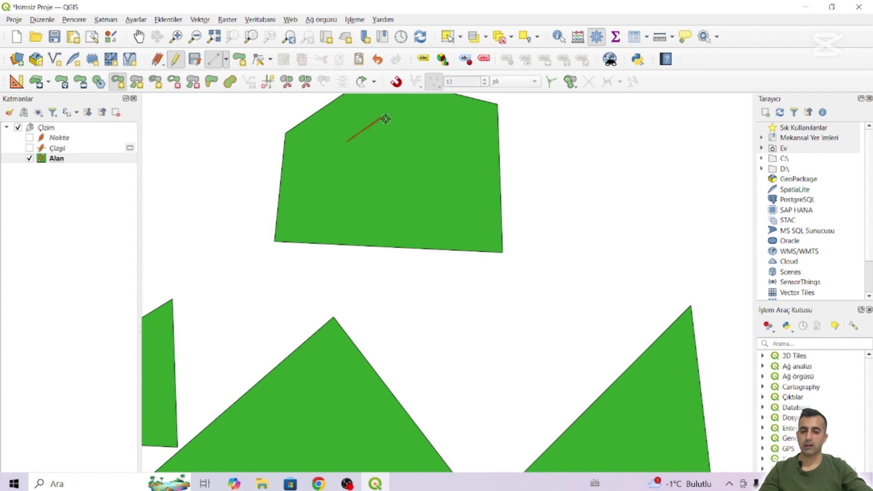
pyautogui.click(381, 118)
pyautogui.click(424, 167)
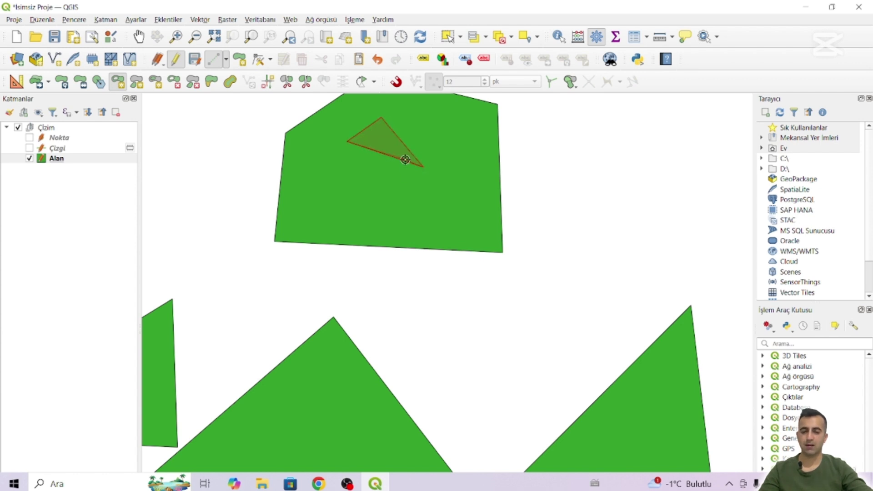
pyautogui.rightClick(405, 160)
pyautogui.scroll(-1, 390, 189)
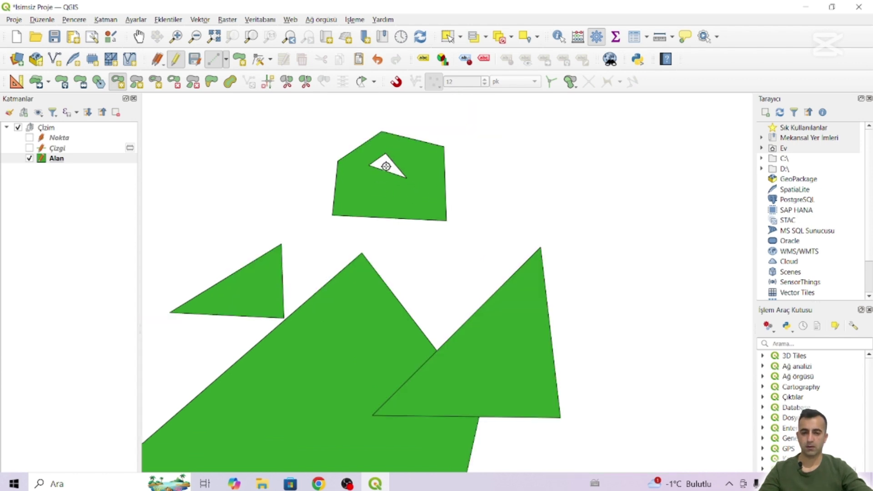
# Add a second triangular ring inside the topmost small polygon, just below the existing triangular hole
pyautogui.scroll(1, 387, 166)
pyautogui.click(348, 184)
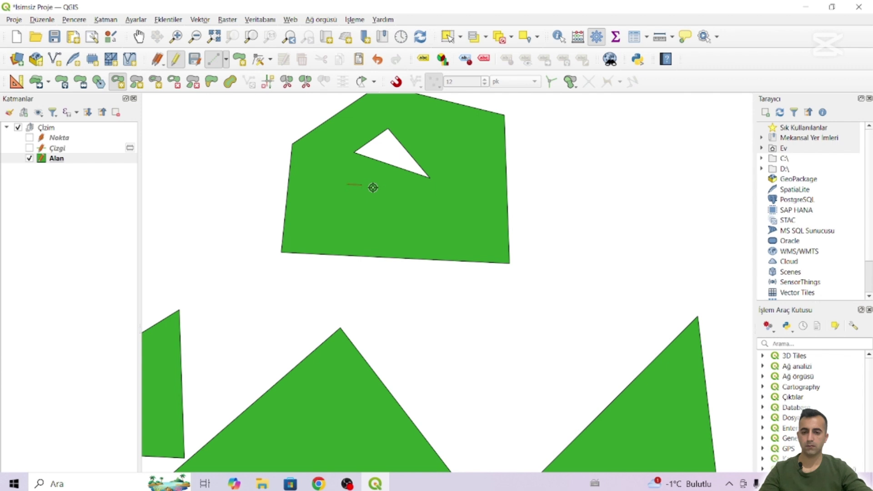
pyautogui.click(412, 207)
pyautogui.click(351, 216)
pyautogui.rightClick(383, 216)
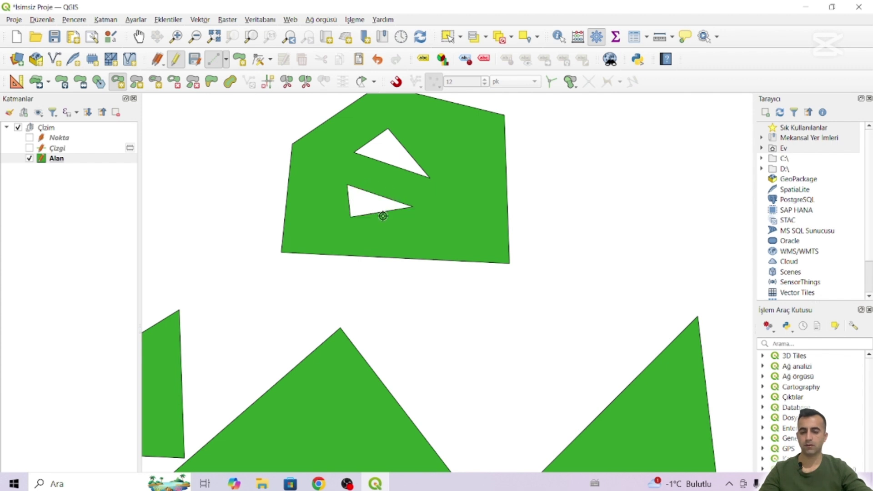
# Try to add a part to a feature on the Alan layer
pyautogui.click(137, 81)
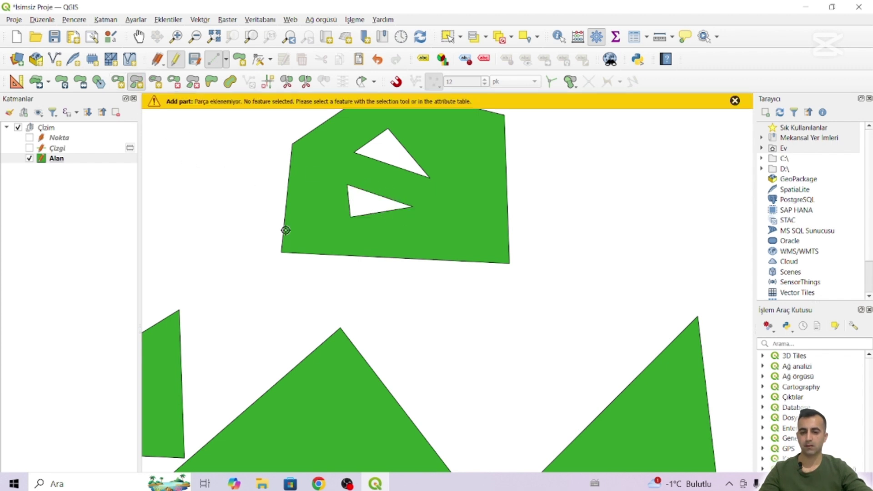
pyautogui.scroll(-3, 284, 228)
pyautogui.scroll(3, 262, 248)
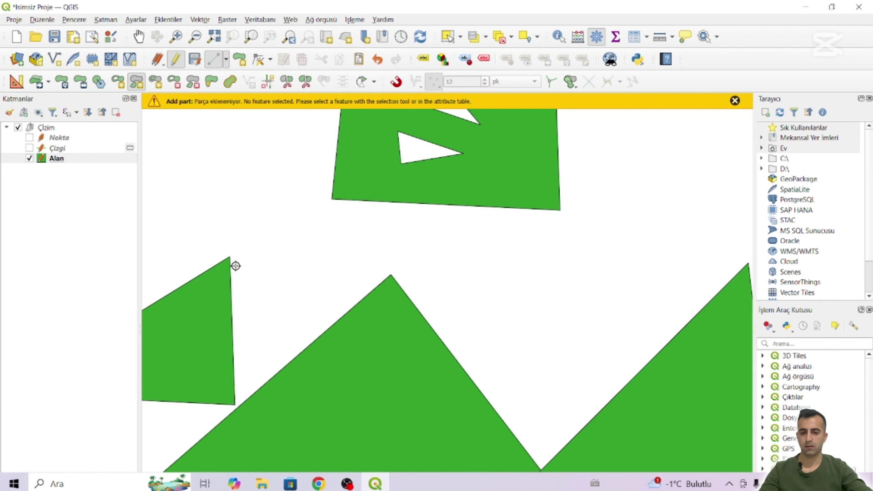
pyautogui.click(735, 101)
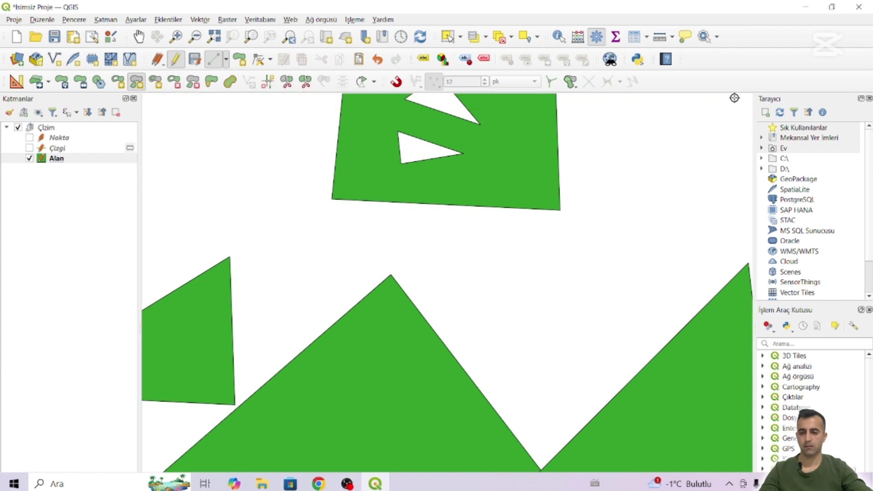
pyautogui.scroll(-2, 302, 203)
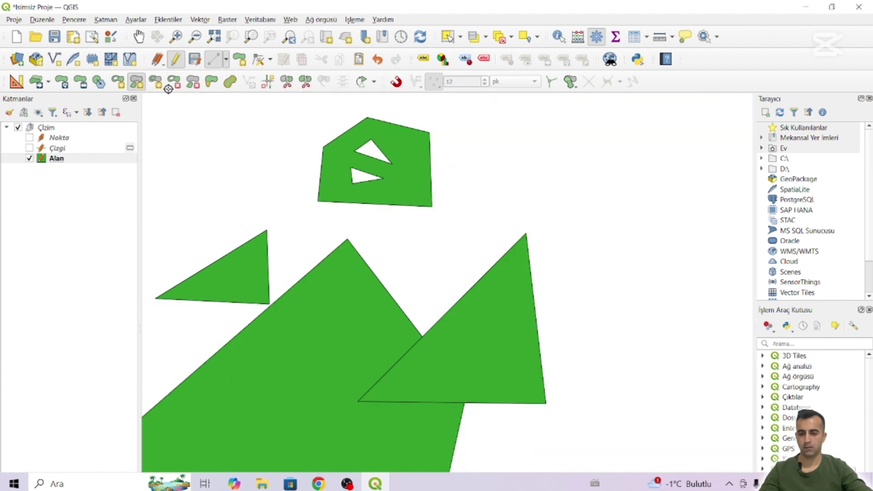
# Fill a triangular ring inside the upper part of the large polygon, accepting attributes Ada 101, Parsel 1 and Açıklama Parsel
pyautogui.click(155, 82)
pyautogui.click(355, 301)
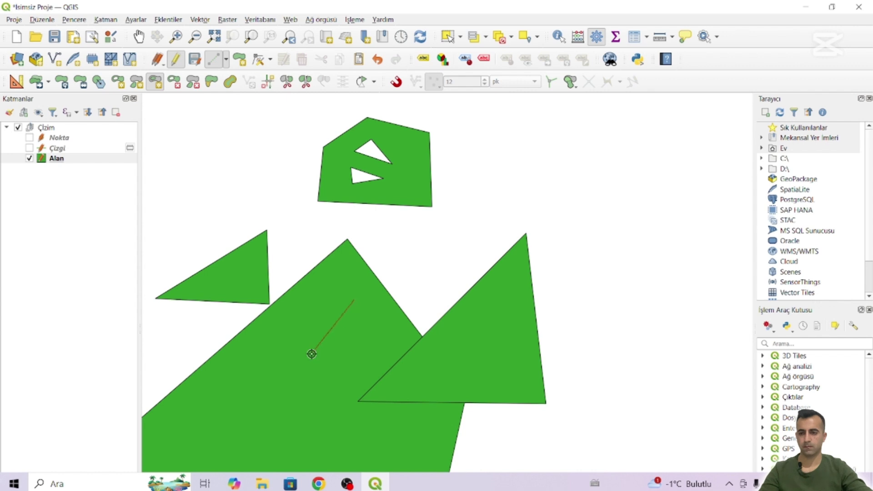
pyautogui.click(310, 354)
pyautogui.click(364, 367)
pyautogui.rightClick(363, 367)
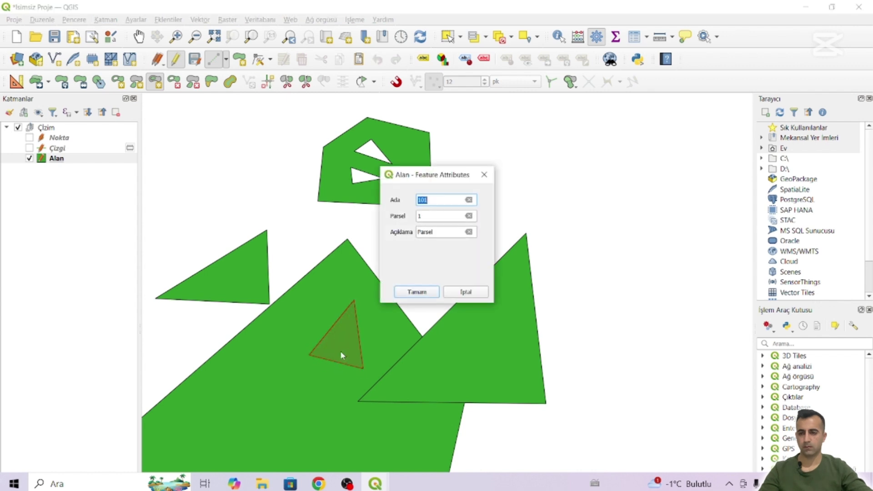
pyautogui.click(428, 294)
# Try to fill a ring inside the lower triangular hole of the topmost small polygon
pyautogui.scroll(4, 419, 285)
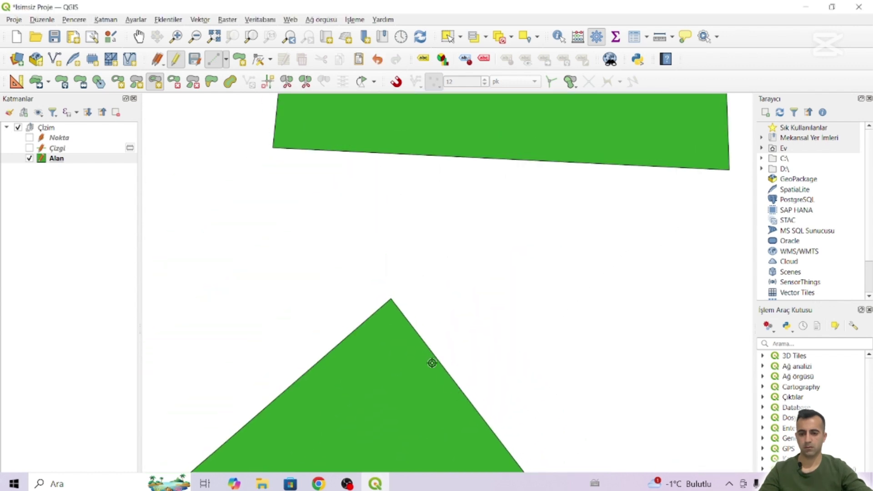
pyautogui.scroll(-5, 432, 363)
pyautogui.scroll(6, 415, 267)
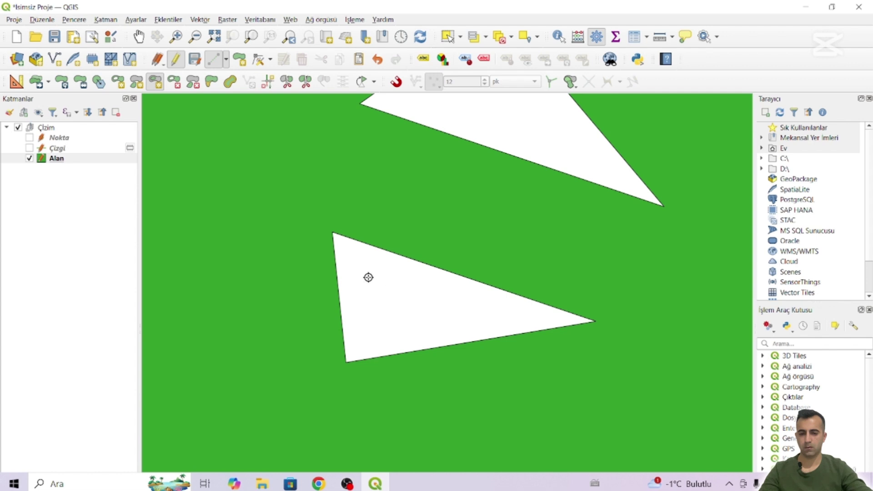
pyautogui.click(371, 281)
pyautogui.click(392, 329)
pyautogui.click(474, 280)
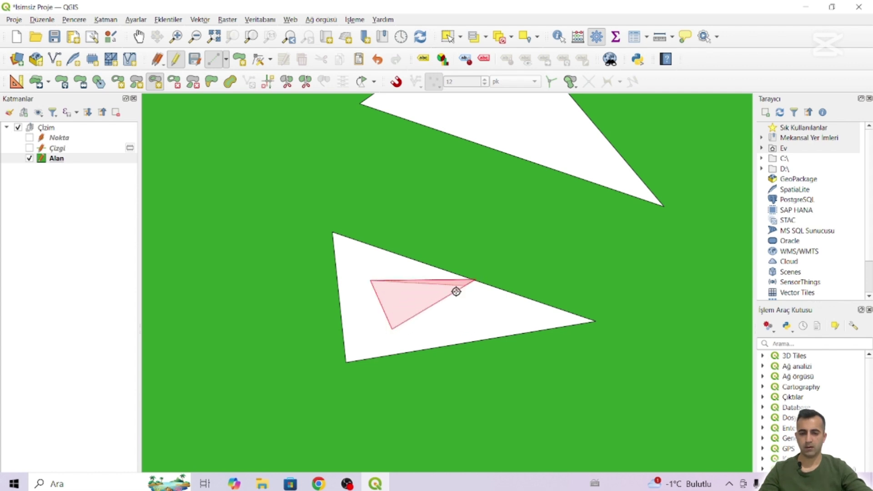
pyautogui.rightClick(427, 289)
pyautogui.click(375, 276)
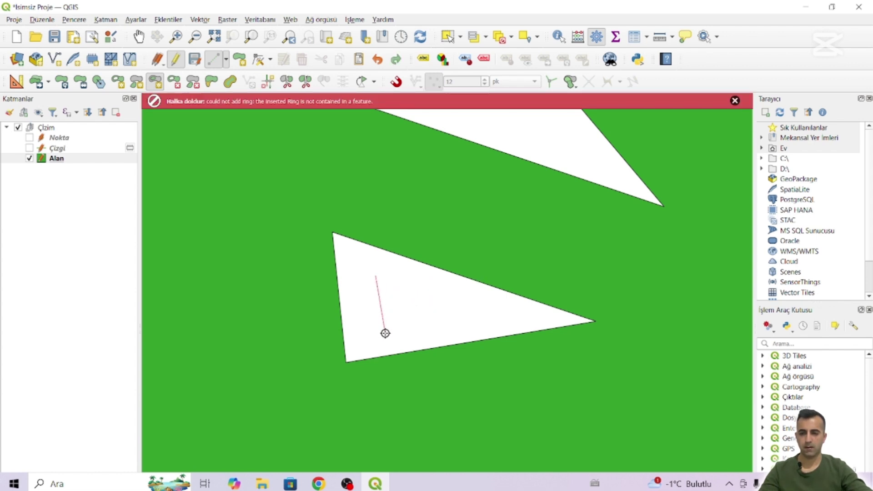
pyautogui.click(386, 333)
pyautogui.rightClick(448, 327)
# Fill a triangular ring in the solid area near the left edge of the topmost small polygon, accepting the default attributes
pyautogui.scroll(-5, 442, 328)
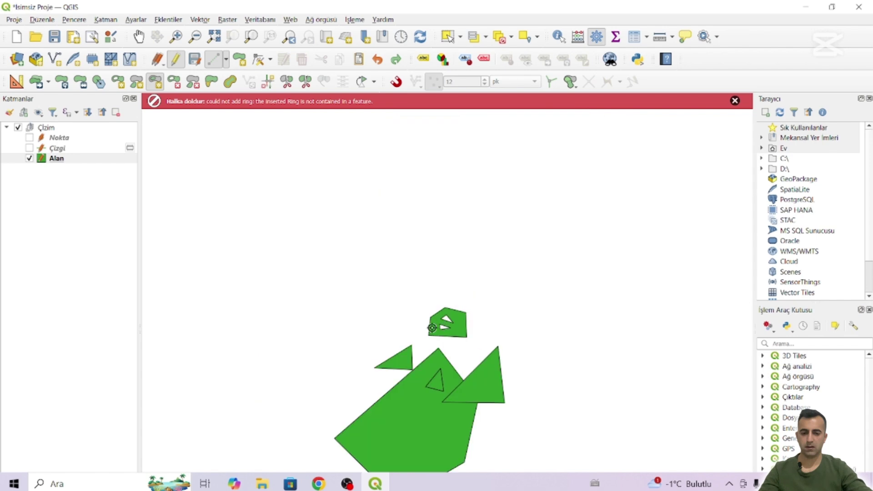
pyautogui.scroll(5, 432, 328)
pyautogui.click(438, 302)
pyautogui.click(442, 359)
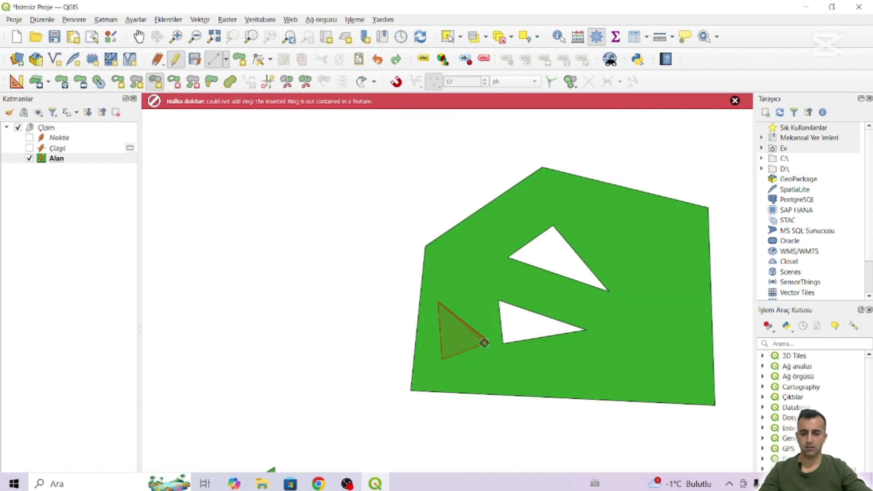
pyautogui.click(487, 342)
pyautogui.rightClick(487, 342)
pyautogui.click(416, 288)
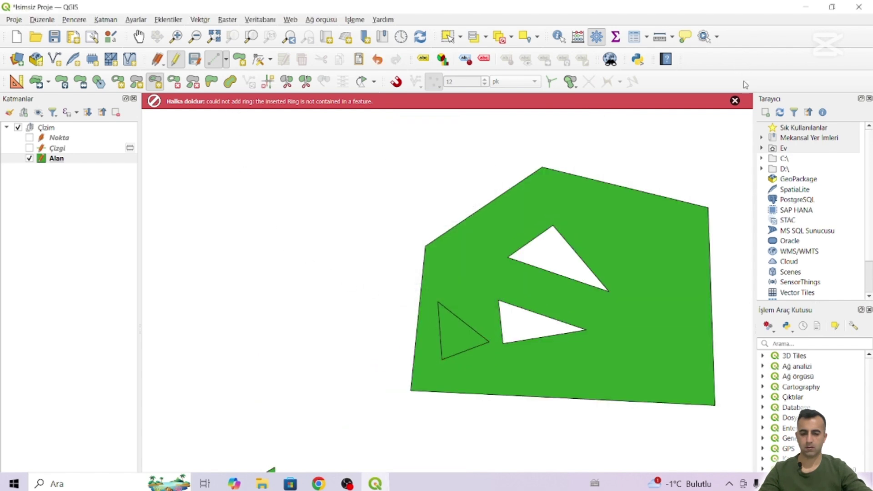
pyautogui.click(735, 102)
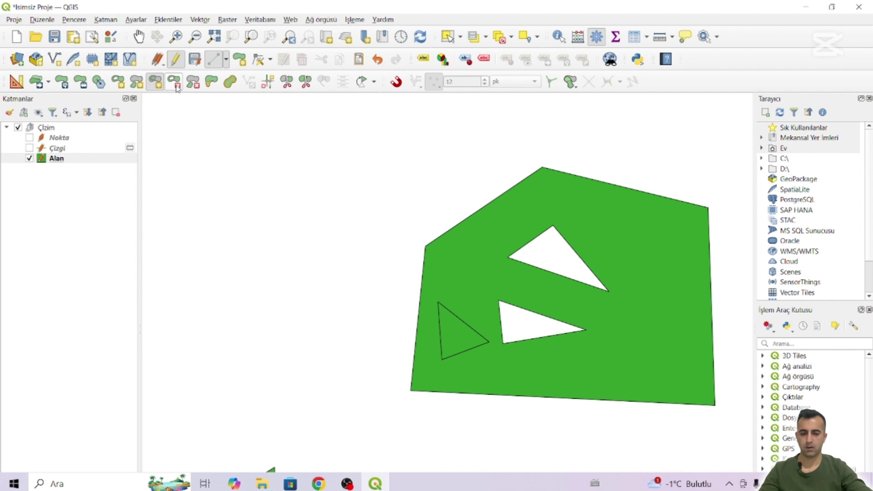
# Delete both triangular rings from the topmost small polygon so their holes close
pyautogui.click(176, 83)
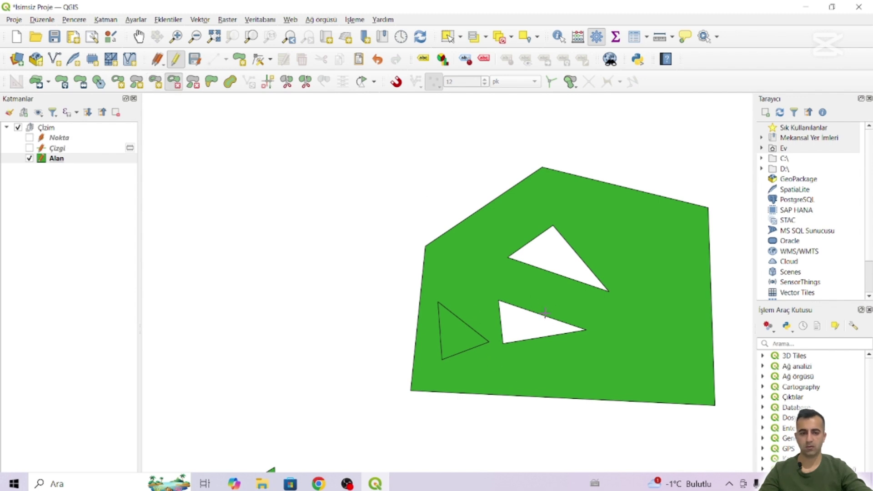
pyautogui.click(512, 324)
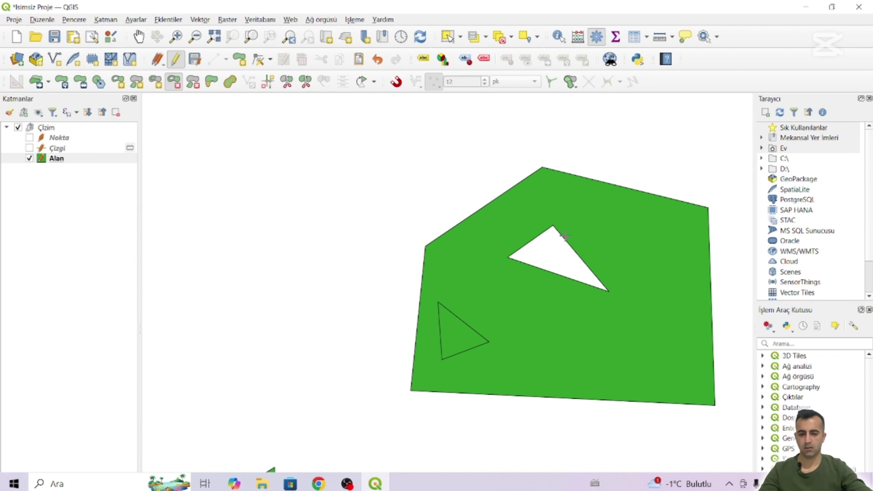
pyautogui.scroll(-1, 579, 253)
pyautogui.scroll(1, 484, 254)
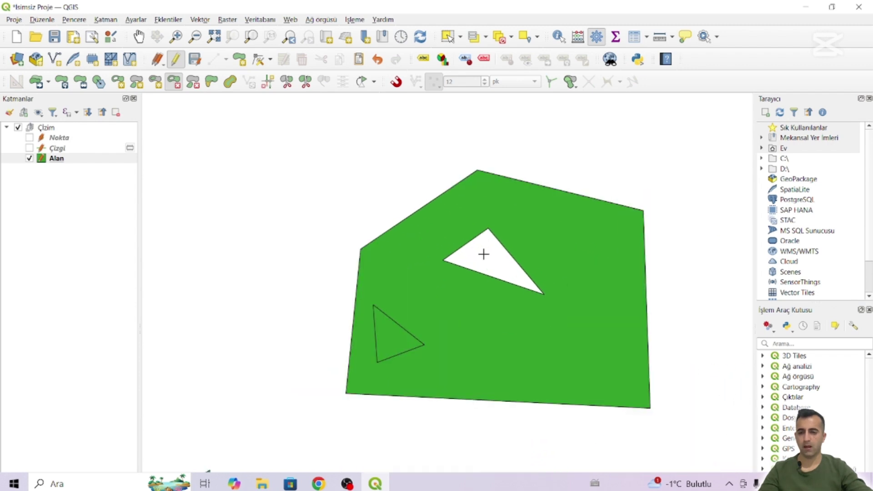
pyautogui.click(486, 252)
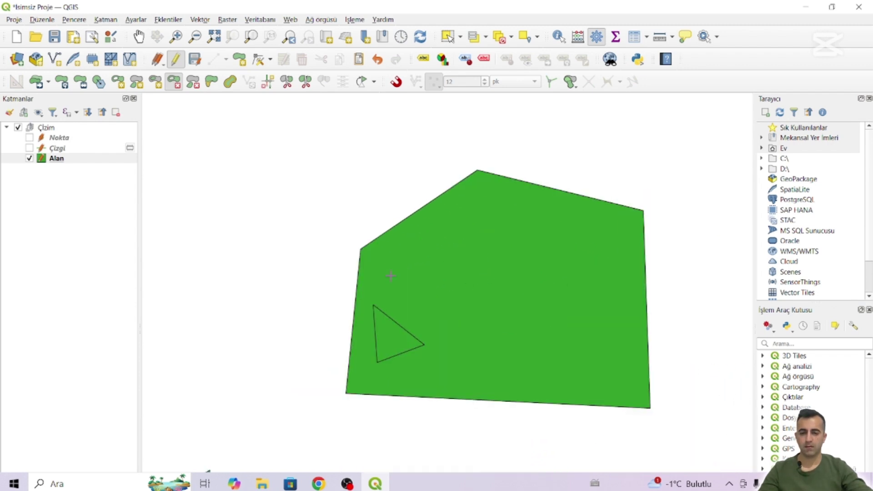
# Use Delete Part to remove the leftmost triangle and the small filled triangle inside the topmost polygon
pyautogui.scroll(-2, 377, 286)
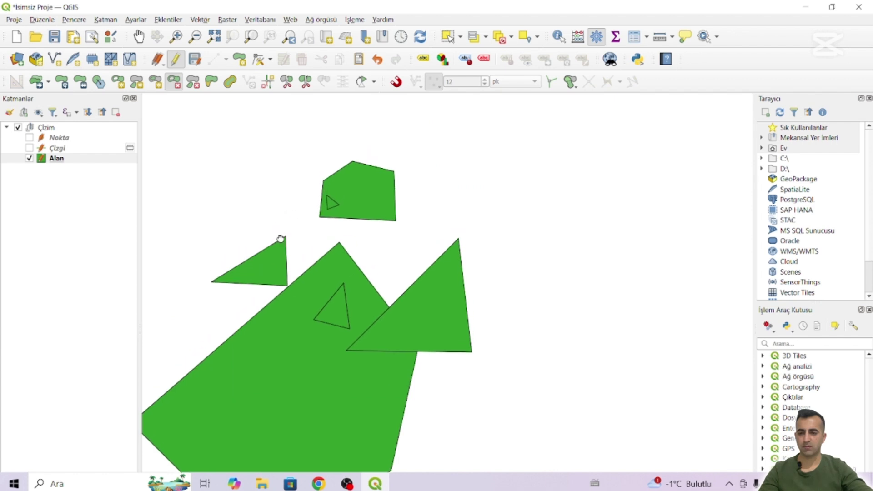
pyautogui.click(192, 82)
pyautogui.scroll(1, 323, 269)
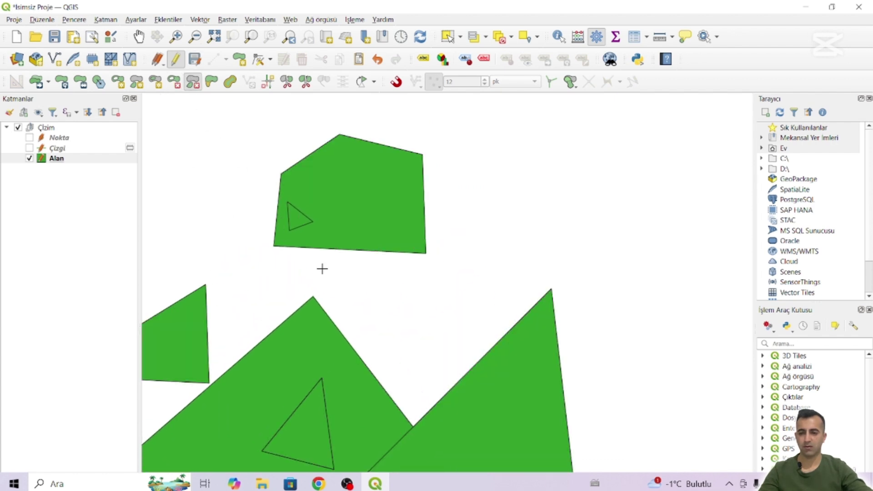
pyautogui.click(182, 334)
pyautogui.scroll(-1, 362, 252)
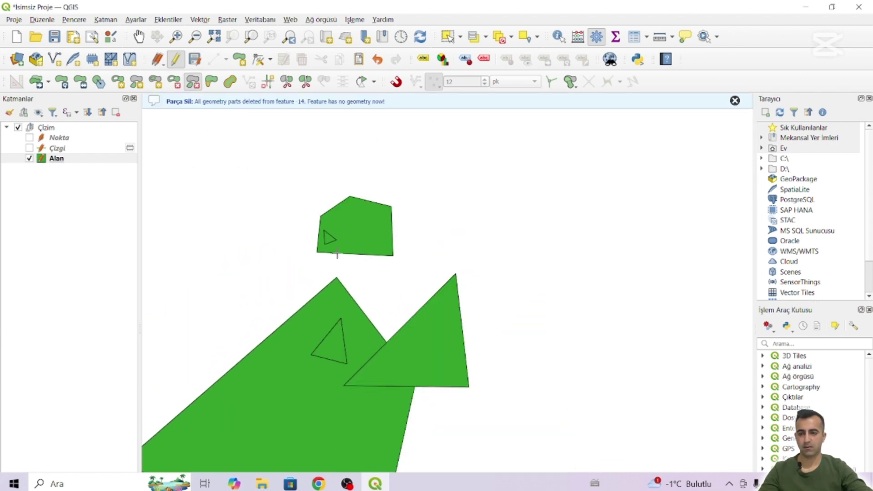
pyautogui.scroll(1, 337, 253)
pyautogui.click(344, 260)
# Delete the filled inner triangle of the large polygon and the large polygon itself as parts
pyautogui.scroll(-3, 344, 261)
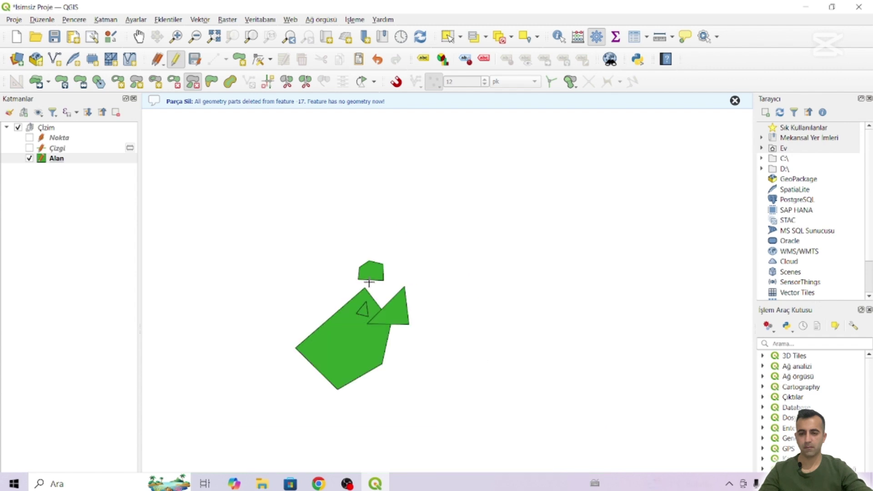
pyautogui.scroll(3, 403, 250)
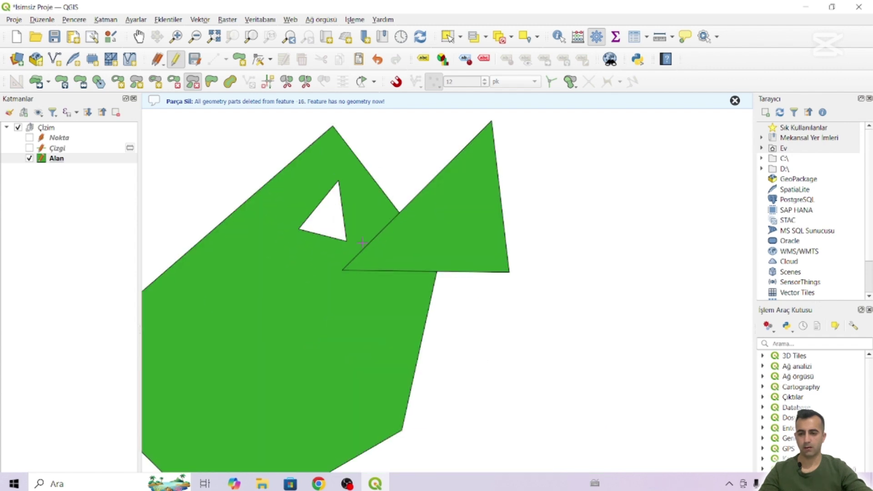
pyautogui.click(371, 275)
# Reshape the remaining small upper polygon so a pointed triangular projection extends outward from its right edge
pyautogui.scroll(-3, 384, 269)
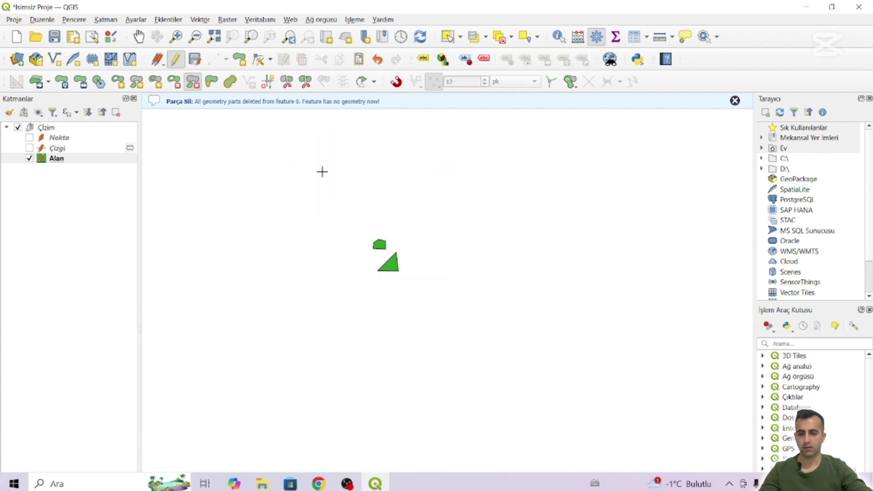
pyautogui.scroll(3, 322, 171)
pyautogui.click(211, 81)
pyautogui.moveTo(518, 285); pyautogui.dragTo(454, 167)
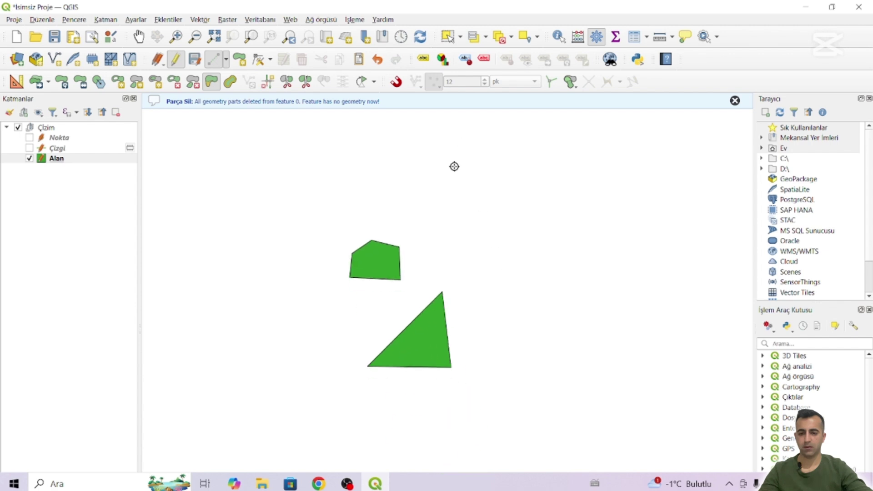
pyautogui.scroll(2, 410, 230)
pyautogui.click(438, 350)
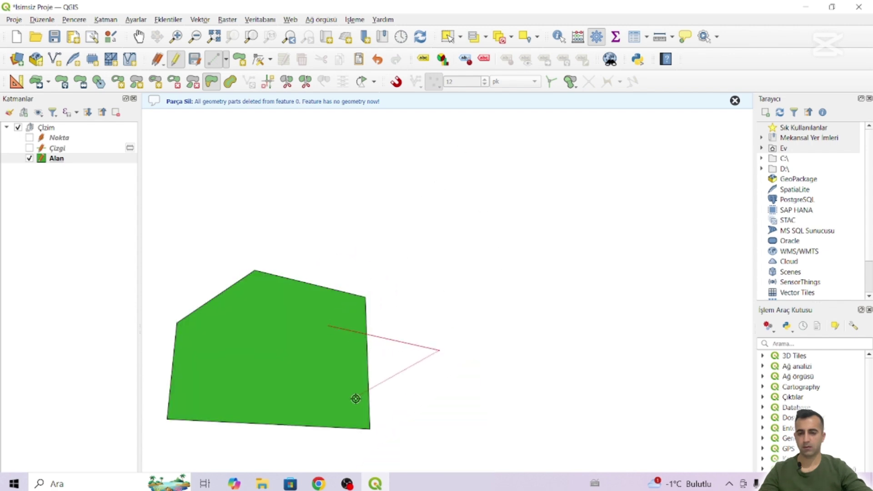
pyautogui.click(355, 398)
pyautogui.rightClick(349, 355)
pyautogui.scroll(-2, 547, 267)
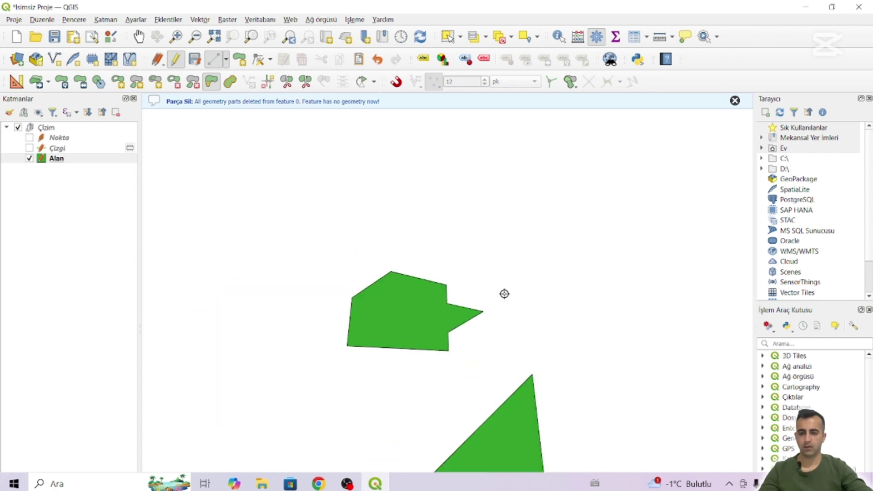
pyautogui.moveTo(417, 299); pyautogui.dragTo(415, 188)
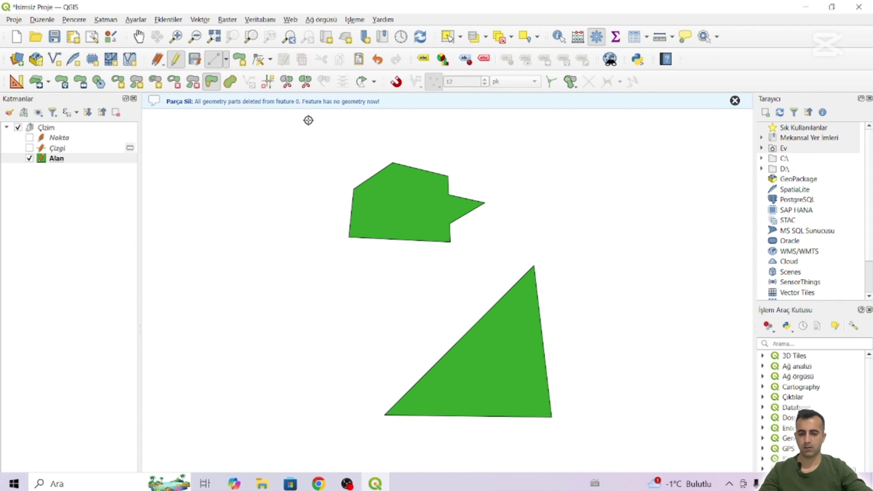
pyautogui.scroll(2, 456, 217)
pyautogui.scroll(-2, 363, 229)
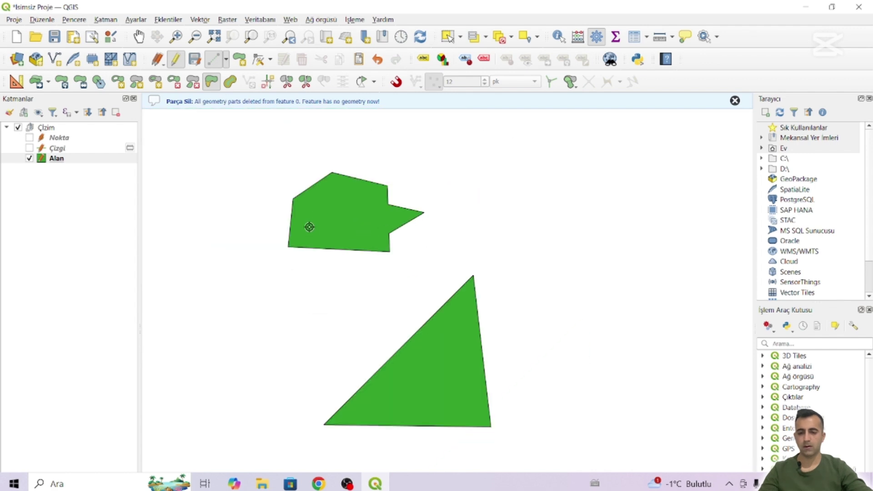
# Set the fill style of the Alan layer's Basit Dolgu symbol to Şeffaf and apply it
pyautogui.rightClick(52, 160)
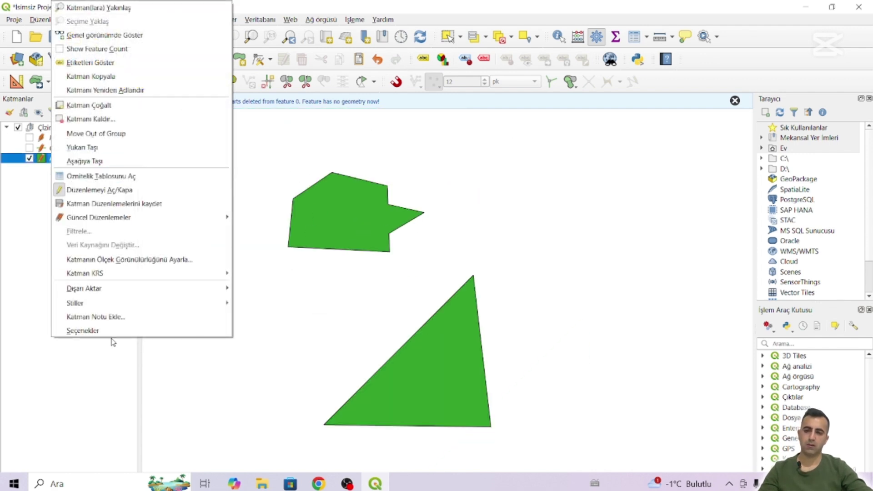
pyautogui.press('Escape')
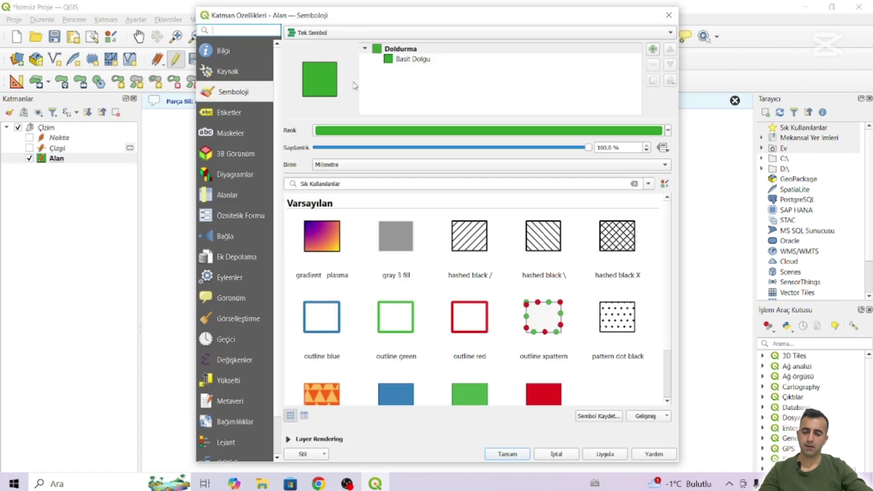
pyautogui.click(418, 60)
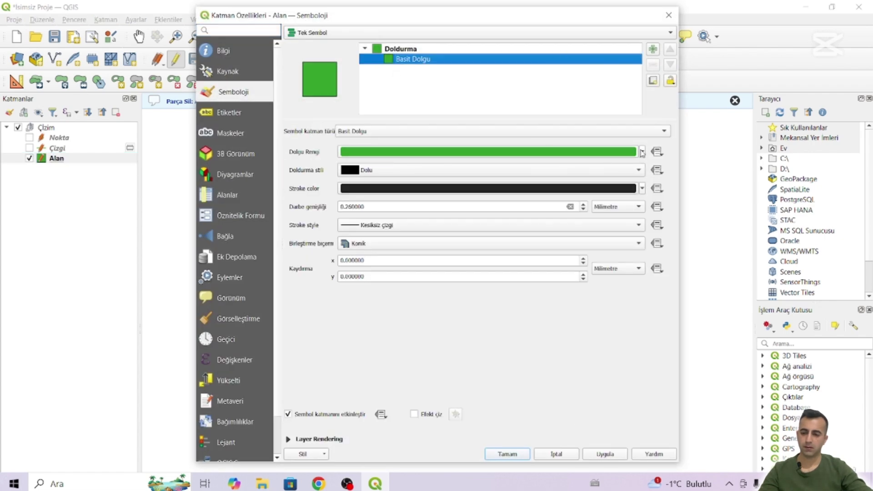
pyautogui.click(390, 132)
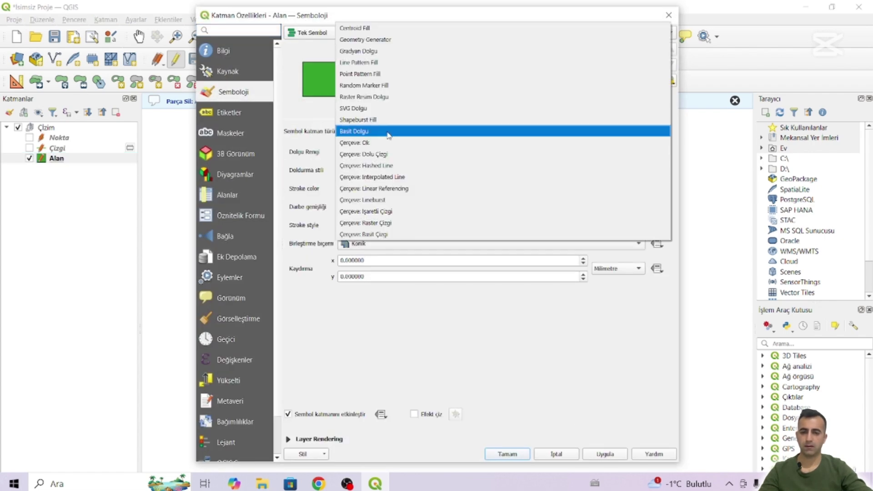
pyautogui.click(424, 132)
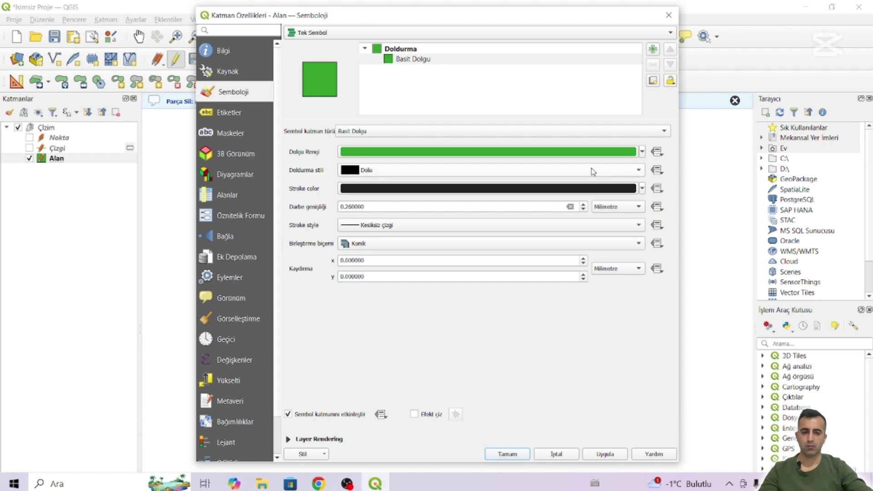
pyautogui.click(640, 170)
pyautogui.click(458, 183)
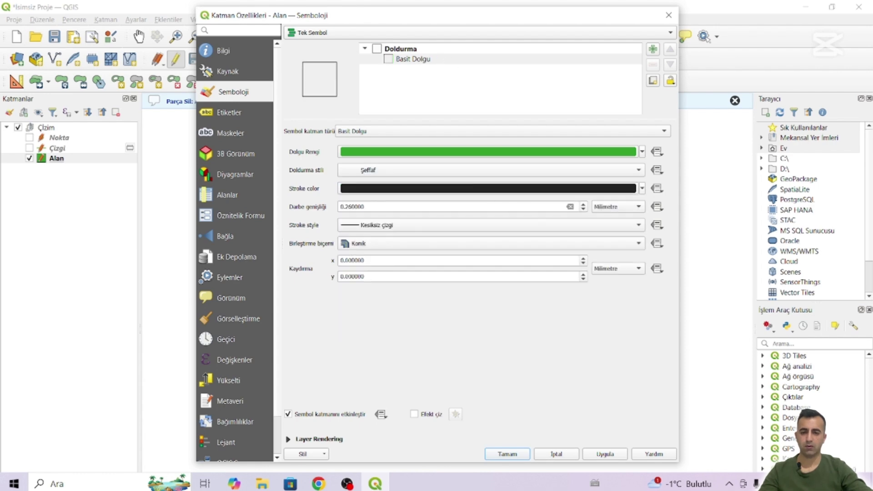
pyautogui.click(605, 454)
pyautogui.click(514, 455)
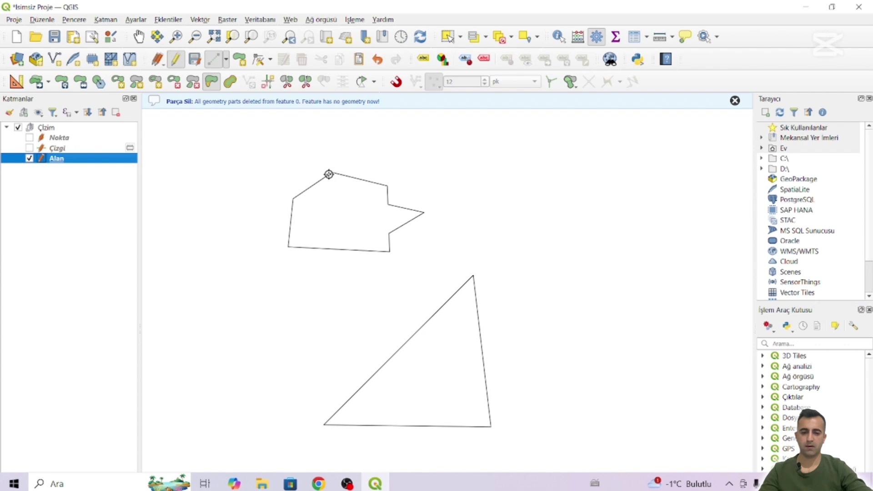
# Review the Alan layer's Basit Dolgu symbol settings and its fill style, leaving them as they are
pyautogui.rightClick(78, 161)
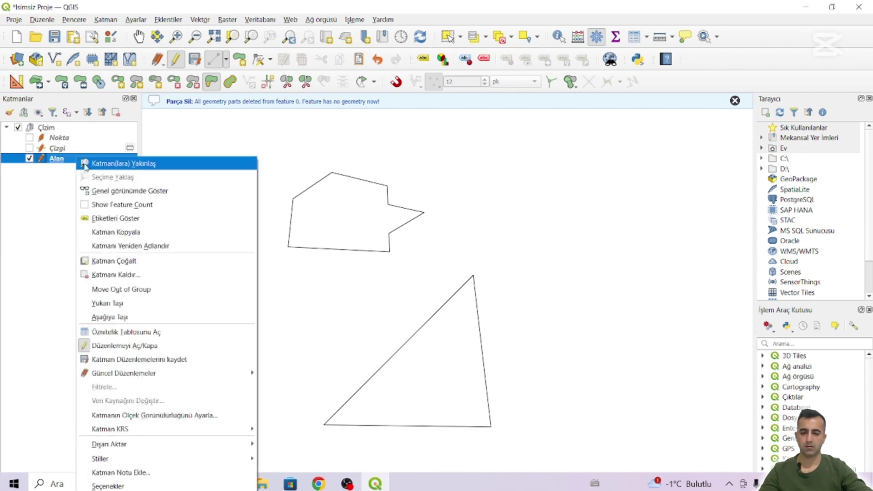
pyautogui.click(141, 487)
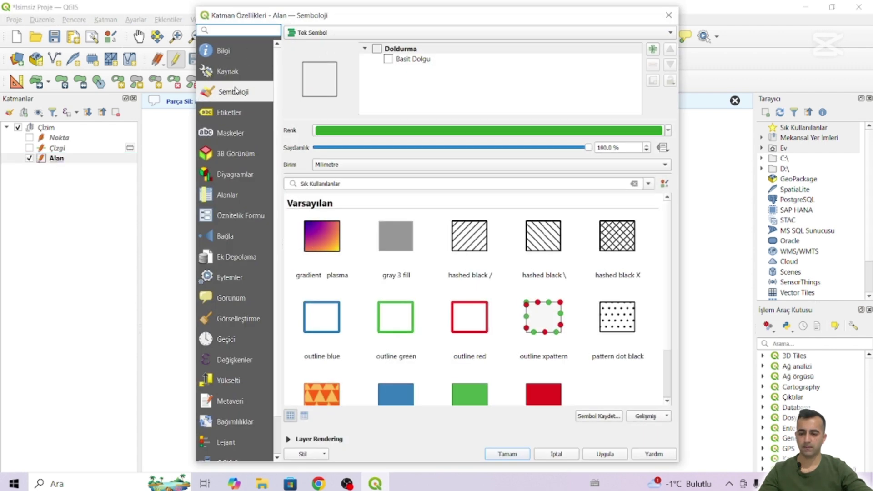
pyautogui.click(444, 61)
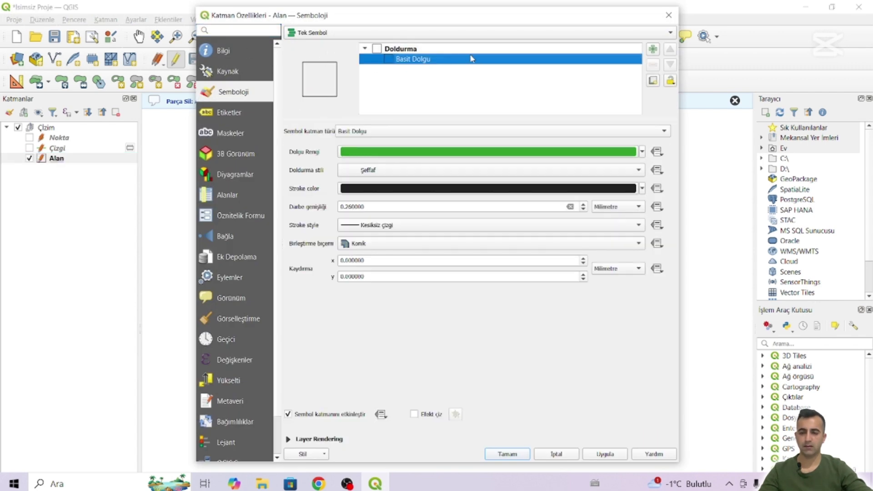
pyautogui.click(585, 171)
pyautogui.click(587, 173)
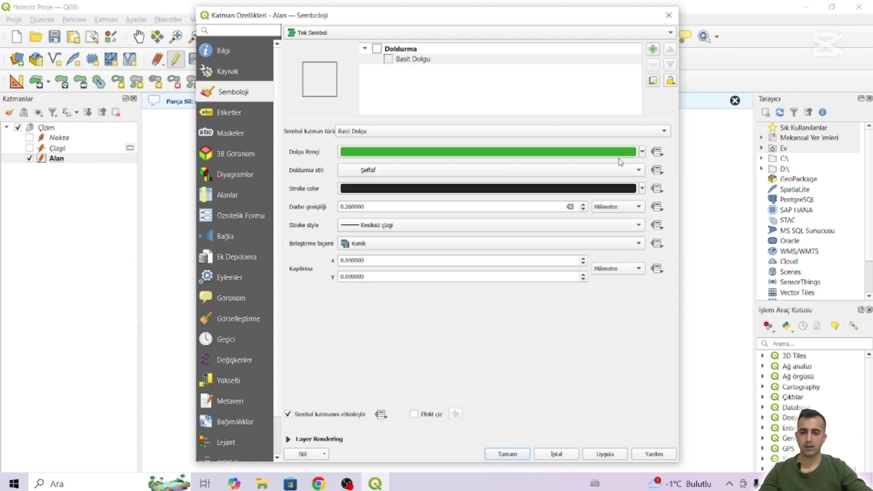
pyautogui.click(669, 15)
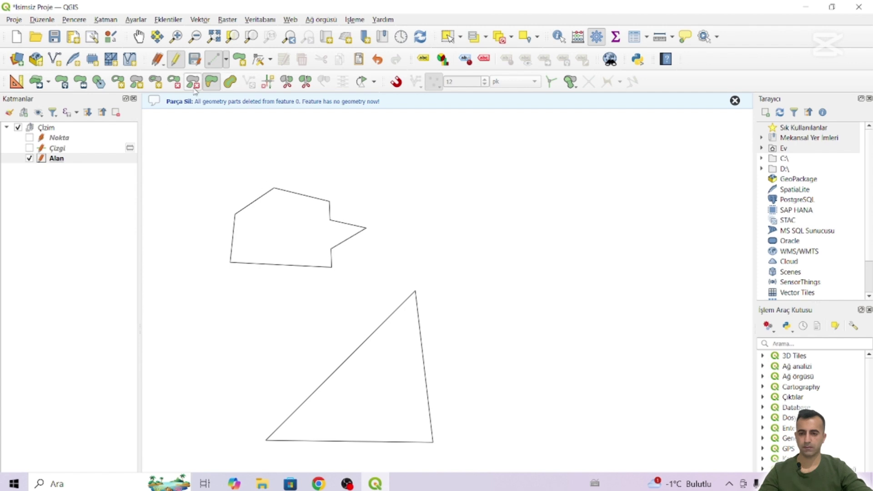
# Offset the lower triangle's outline slightly outward with rounded corners
pyautogui.scroll(2, 315, 210)
pyautogui.scroll(-3, 336, 220)
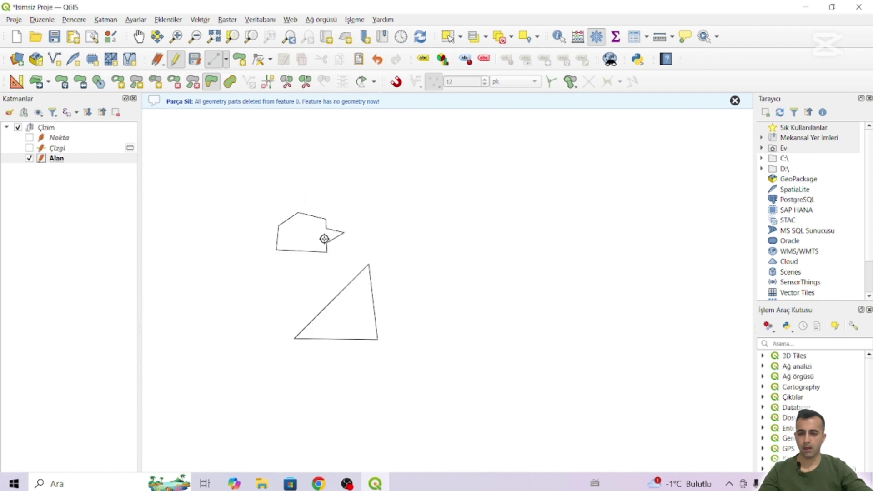
pyautogui.click(230, 81)
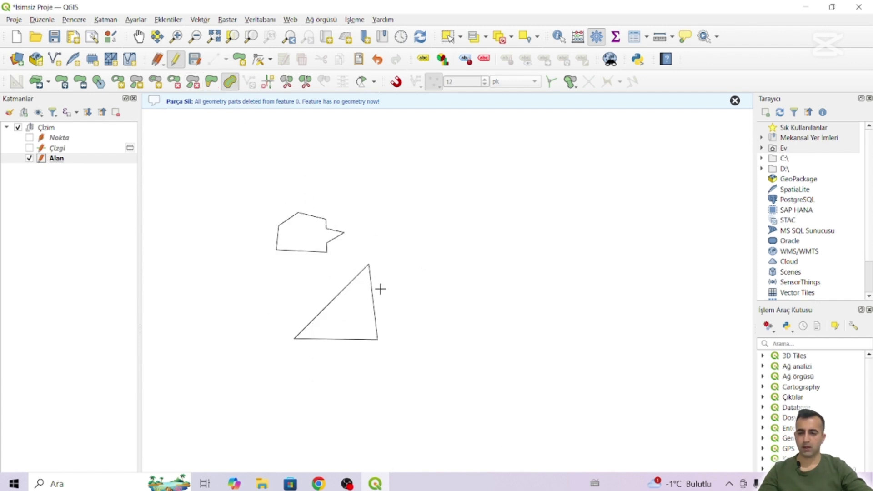
pyautogui.moveTo(380, 289); pyautogui.dragTo(352, 238)
pyautogui.click(360, 238)
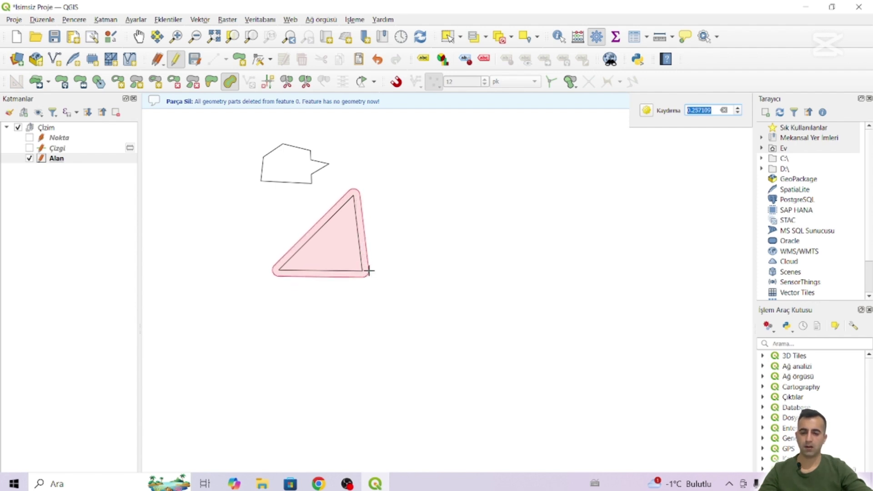
pyautogui.click(366, 269)
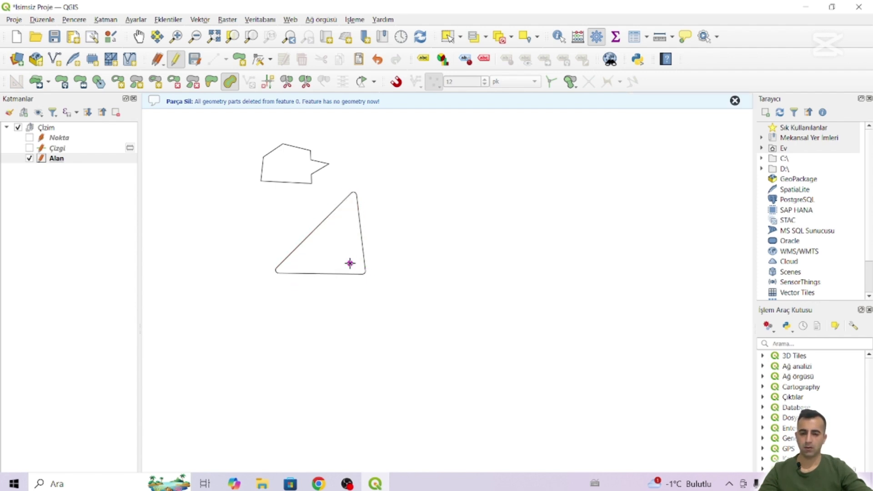
# Use Split Features to cut a small triangular piece from the middle of the lower triangle's slanted edge
pyautogui.scroll(1, 353, 264)
pyautogui.moveTo(353, 263); pyautogui.dragTo(395, 313)
pyautogui.scroll(2, 306, 189)
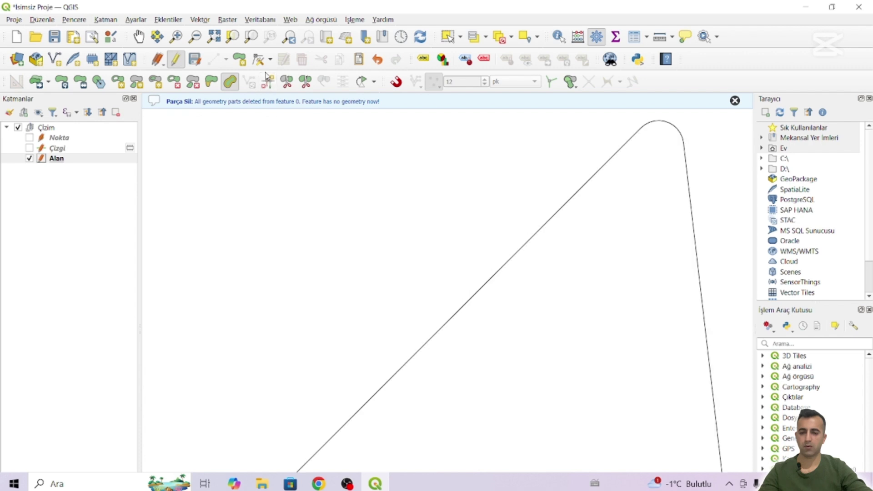
pyautogui.hotkey('ctrl', '.')
pyautogui.scroll(-3, 400, 256)
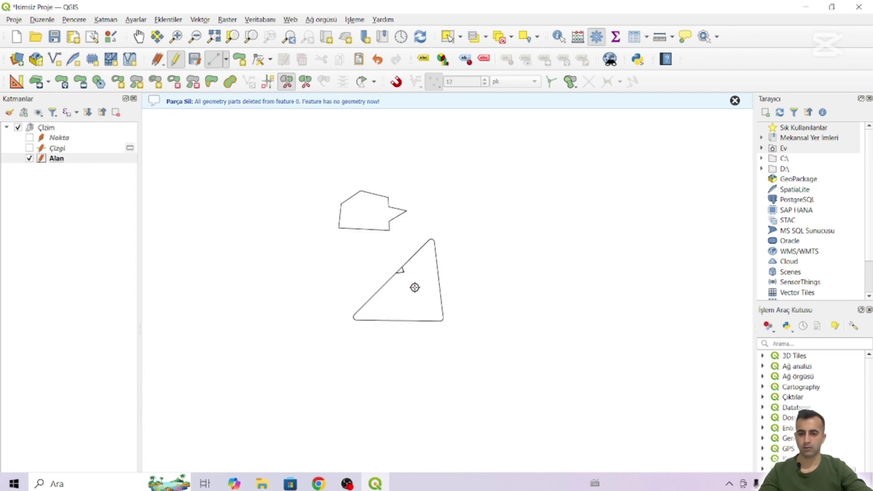
# Split off a larger triangular piece from the slanted edge near the lower triangle's upper corner
pyautogui.scroll(3, 395, 275)
pyautogui.scroll(-1, 461, 304)
pyautogui.scroll(-1, 460, 303)
pyautogui.click(497, 246)
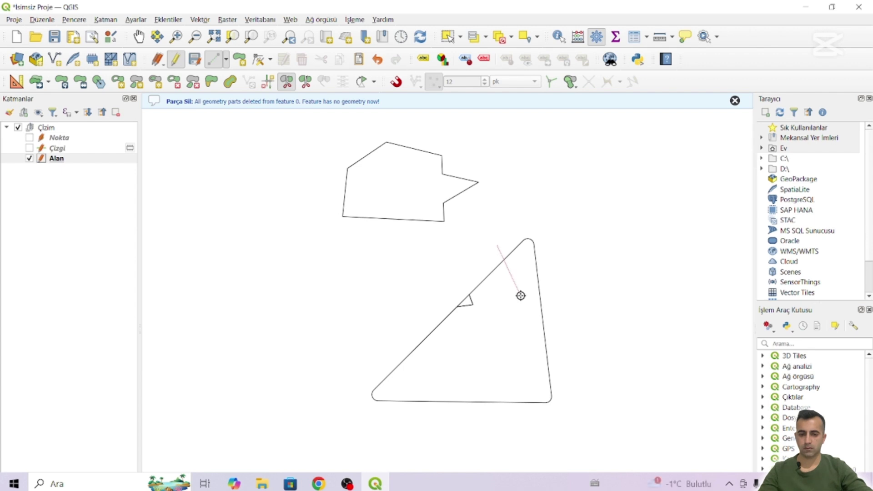
pyautogui.click(520, 295)
pyautogui.click(460, 269)
pyautogui.rightClick(460, 268)
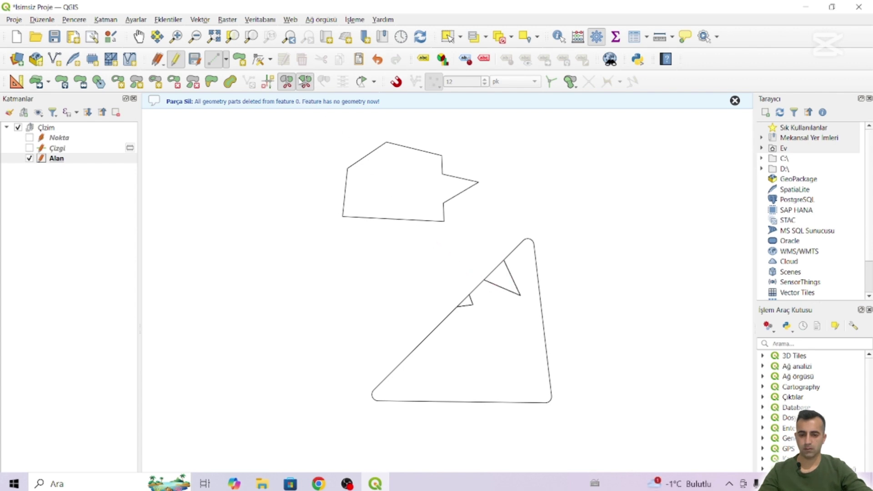
# Use Split Parts to cut a triangular piece from the slanted edge near the triangle's lower-left corner
pyautogui.click(305, 82)
pyautogui.click(432, 370)
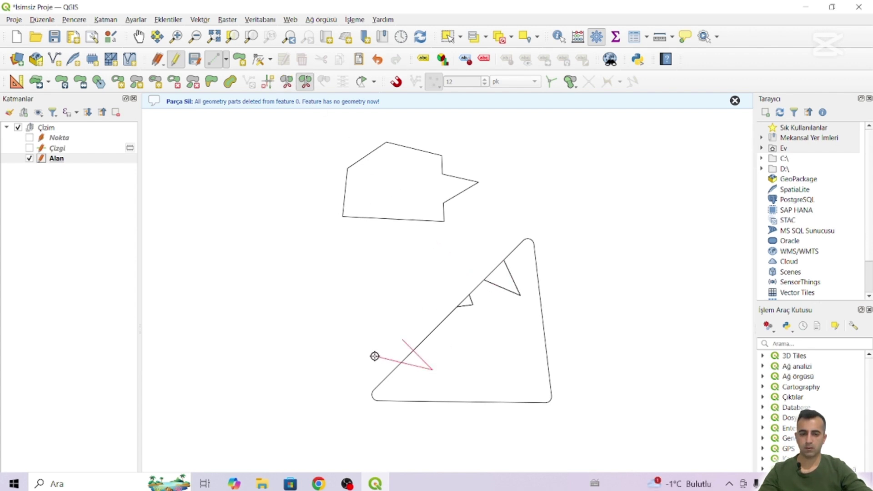
pyautogui.click(374, 355)
pyautogui.rightClick(374, 355)
pyautogui.scroll(2, 403, 353)
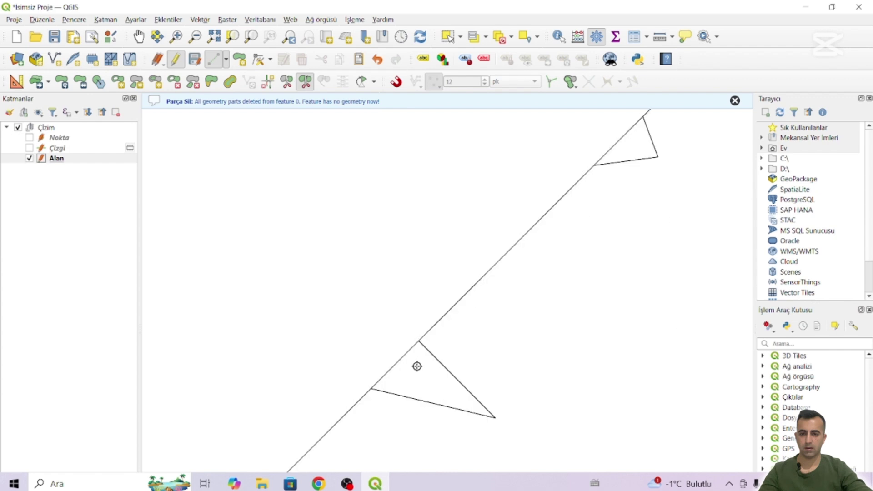
pyautogui.scroll(-4, 416, 364)
pyautogui.click(402, 357)
pyautogui.moveTo(452, 257); pyautogui.dragTo(331, 232)
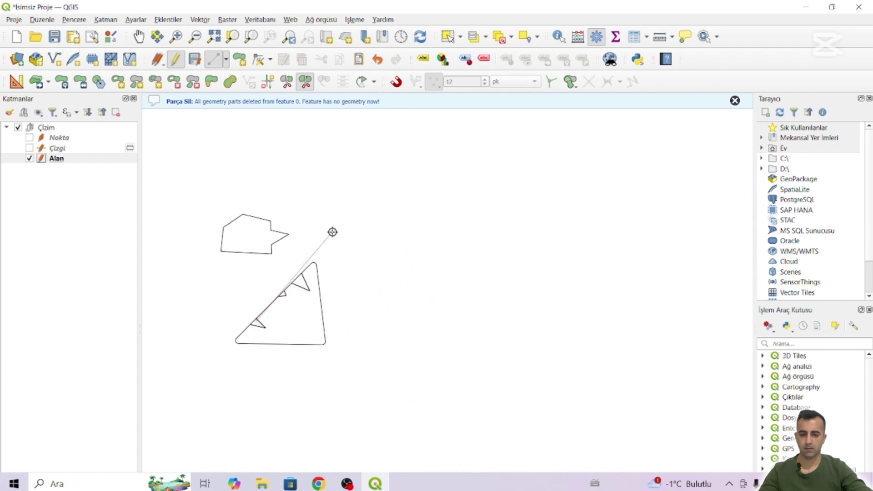
pyautogui.scroll(-2, 351, 214)
pyautogui.scroll(1, 370, 213)
pyautogui.rightClick(313, 277)
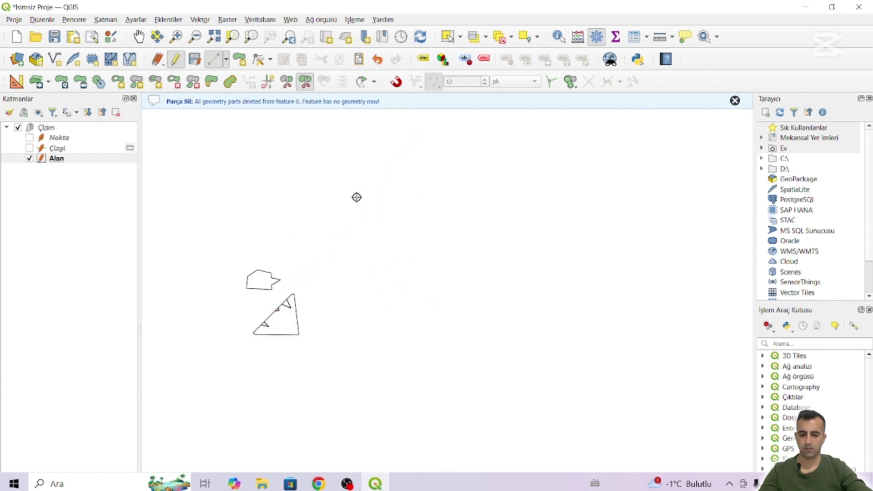
# Enable snapping and test it on the topmost vertex of the upper polygon
pyautogui.moveTo(357, 197); pyautogui.dragTo(441, 162)
pyautogui.scroll(3, 435, 143)
pyautogui.moveTo(380, 191); pyautogui.dragTo(462, 121)
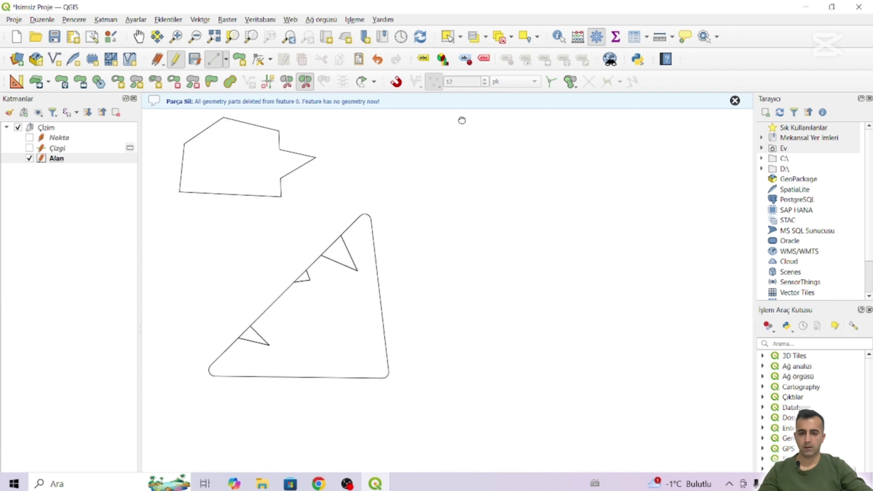
pyautogui.scroll(-1, 389, 261)
pyautogui.moveTo(319, 228); pyautogui.dragTo(536, 101)
pyautogui.click(396, 81)
pyautogui.scroll(1, 560, 96)
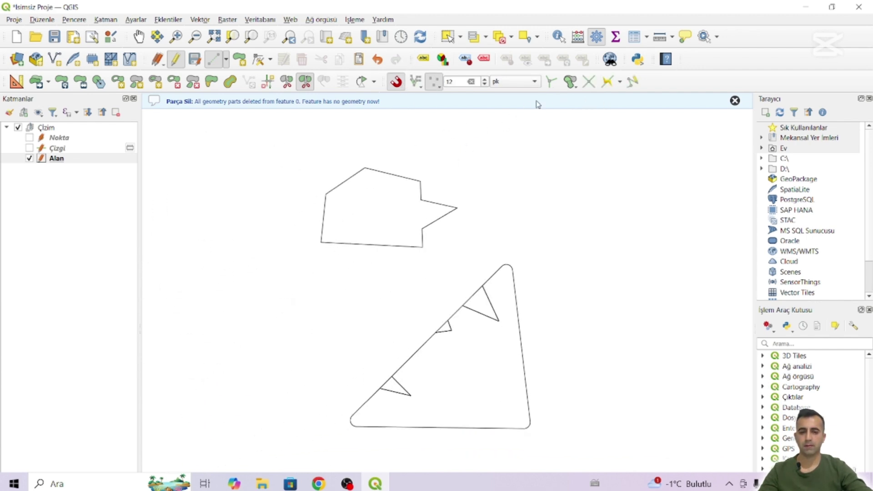
pyautogui.scroll(1, 364, 167)
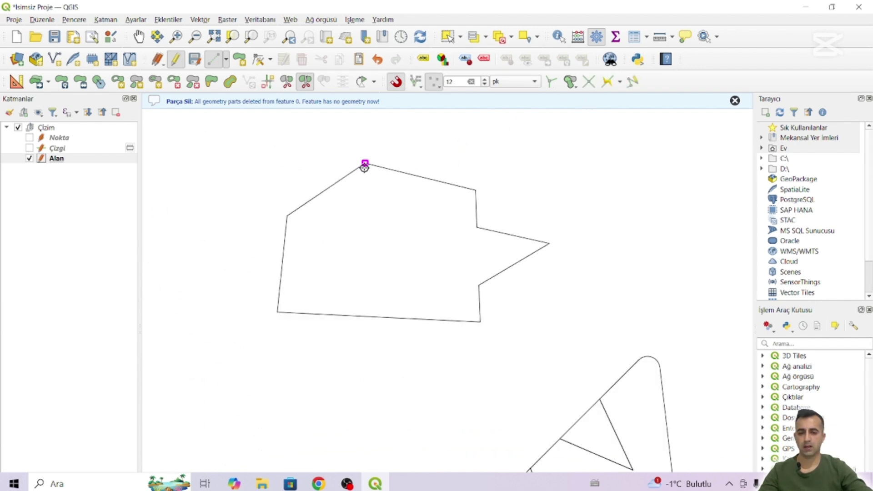
# Turn Düğüm noktası snapping off, test it on the upper polygon's top vertex, and turn it back on
pyautogui.click(428, 82)
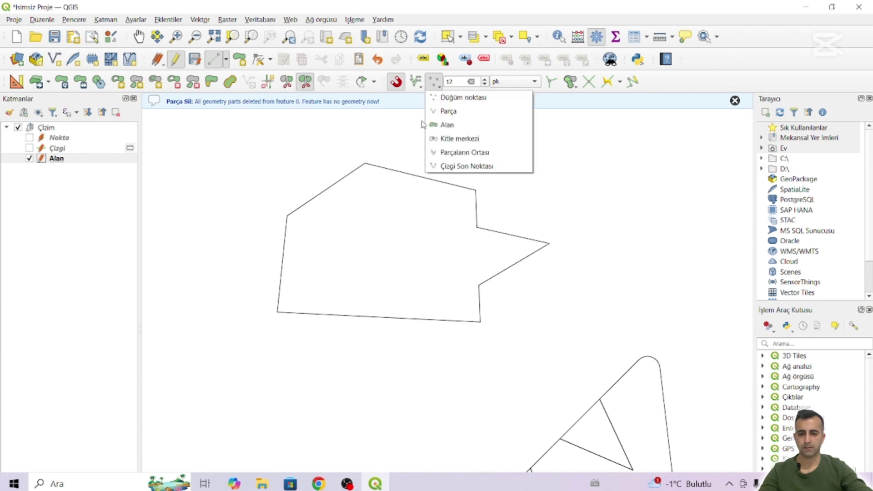
pyautogui.click(368, 160)
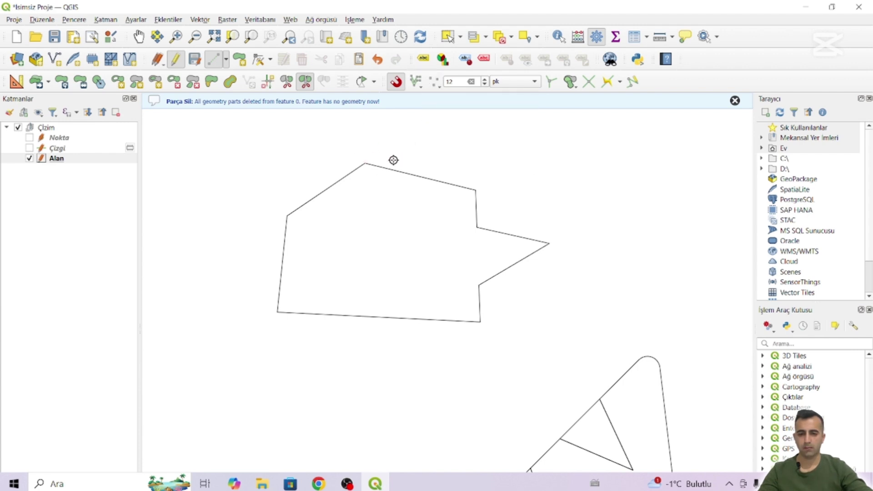
pyautogui.click(431, 83)
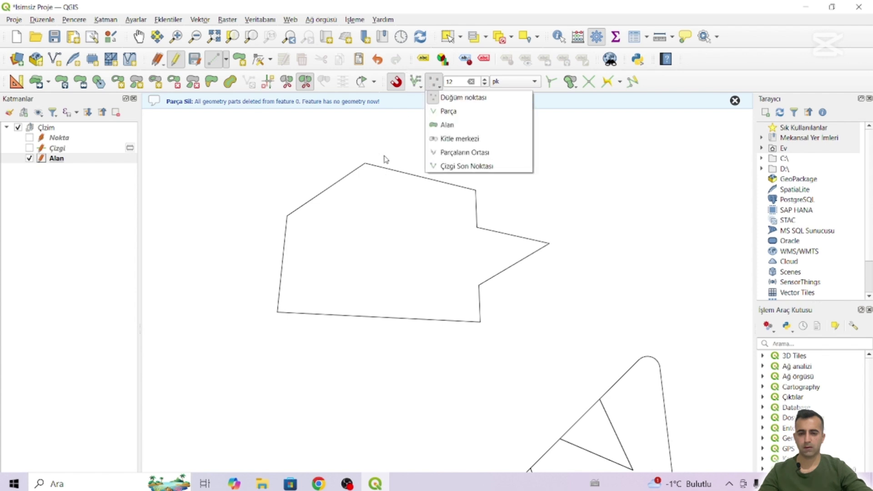
pyautogui.click(387, 132)
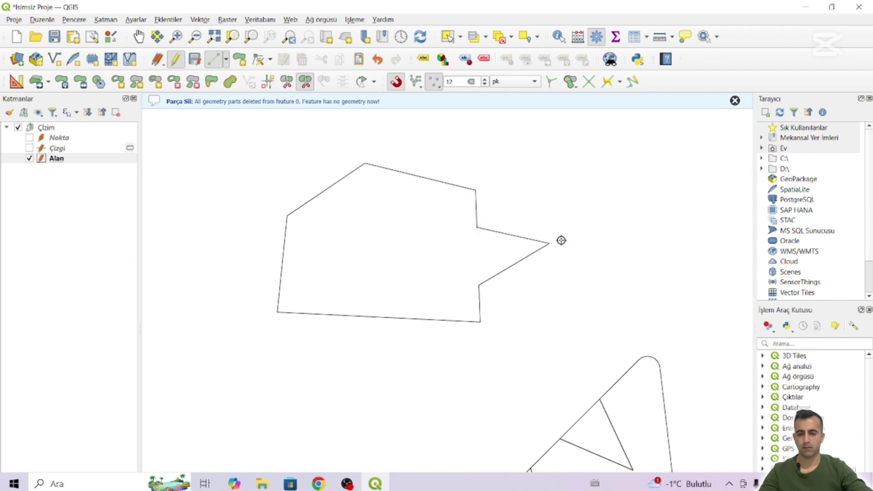
# Examine the snapping scope options Tüm Katmanlar, Etkin Katman and Gelişmiş Yapılandırma without changing the scope
pyautogui.click(415, 84)
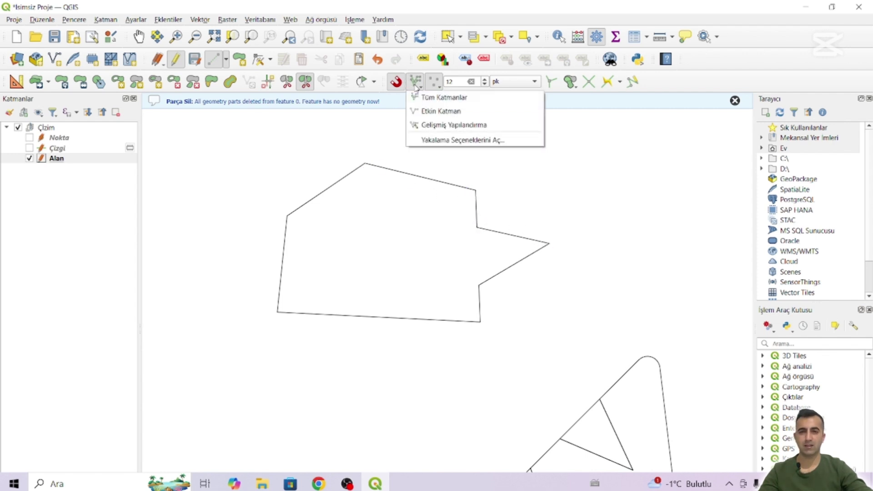
pyautogui.click(417, 83)
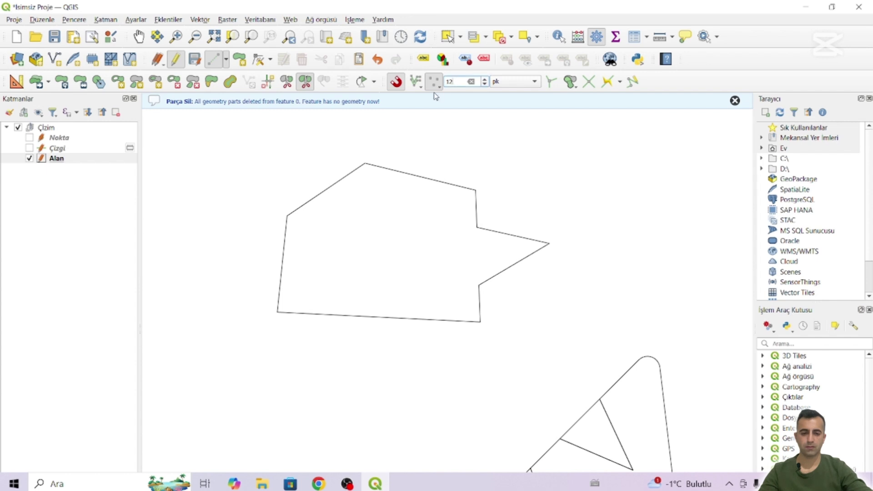
pyautogui.click(416, 82)
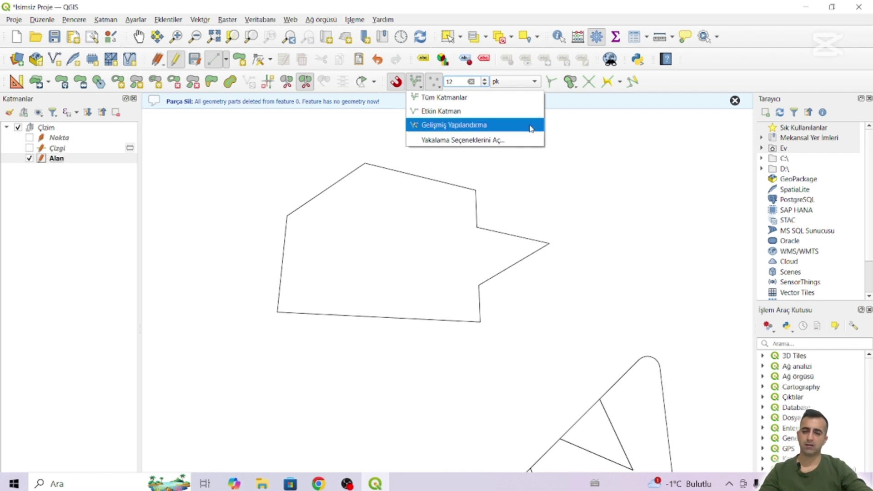
pyautogui.click(541, 157)
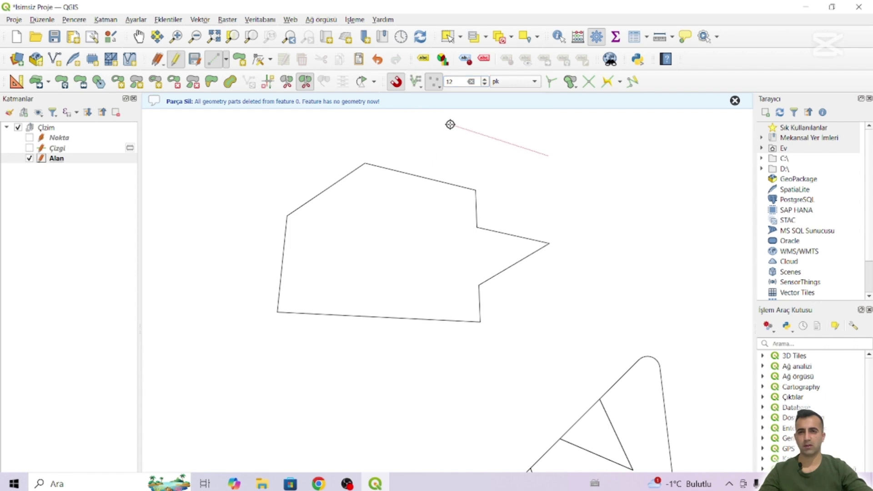
# Examine the snapping type options, from Düğüm noktası to Çizgi Son Noktası, and the snapping tolerance unit choices without changing them
pyautogui.click(440, 87)
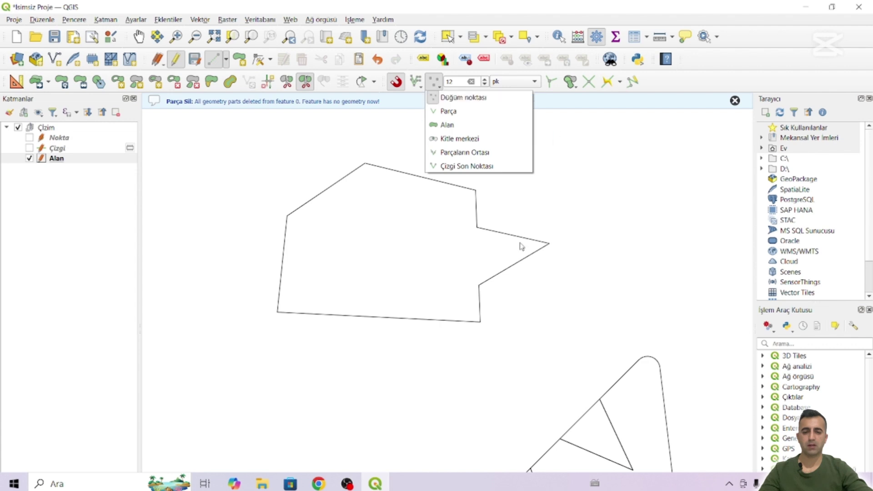
pyautogui.click(545, 204)
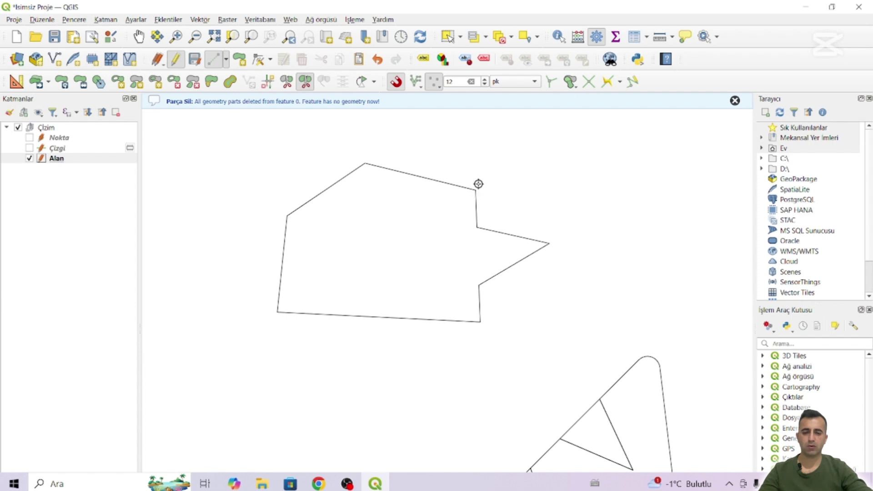
pyautogui.click(527, 81)
pyautogui.click(528, 81)
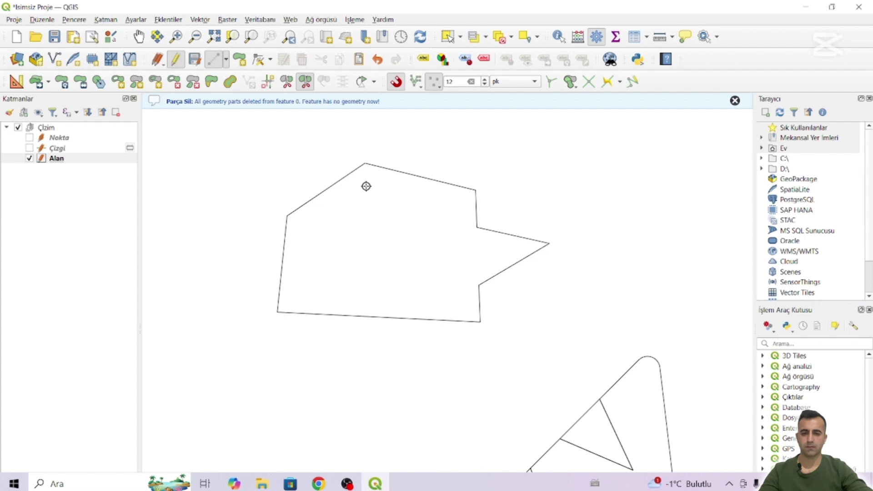
# Dismiss the Parça Sil message above the map and test snapping on the upper polygon's topmost vertex with both polygons in view
pyautogui.scroll(-9, 403, 193)
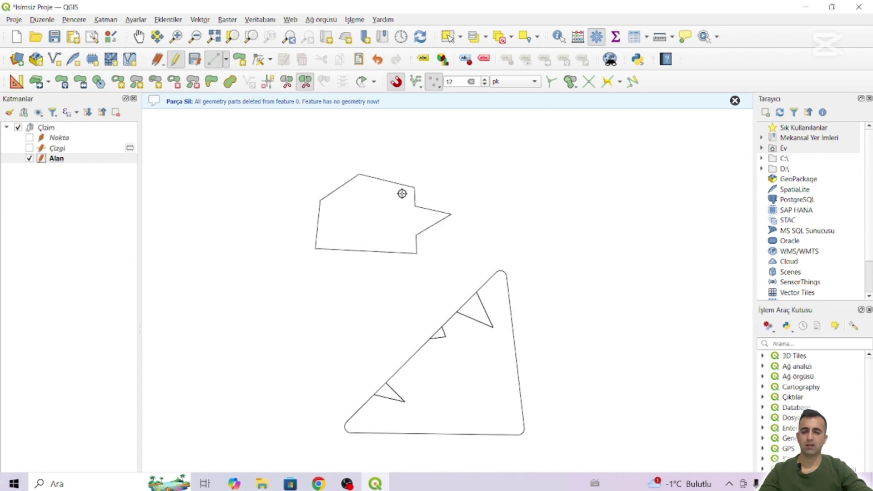
pyautogui.moveTo(421, 228); pyautogui.dragTo(371, 247)
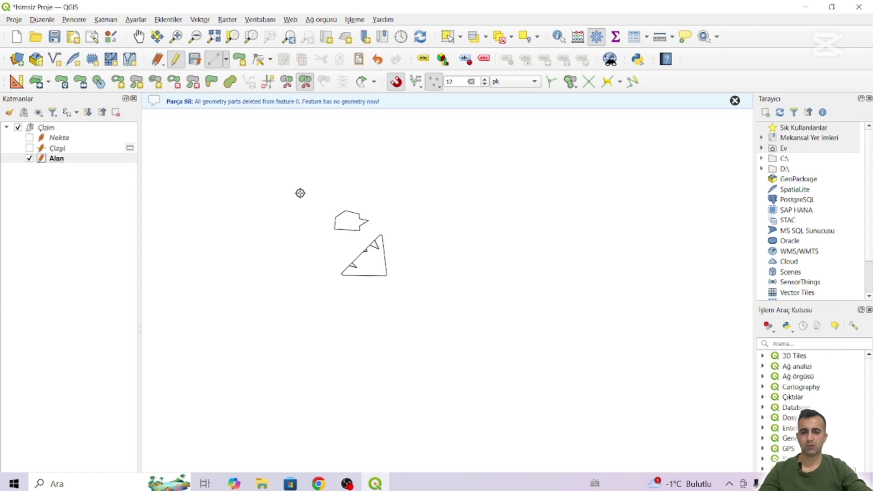
pyautogui.click(734, 102)
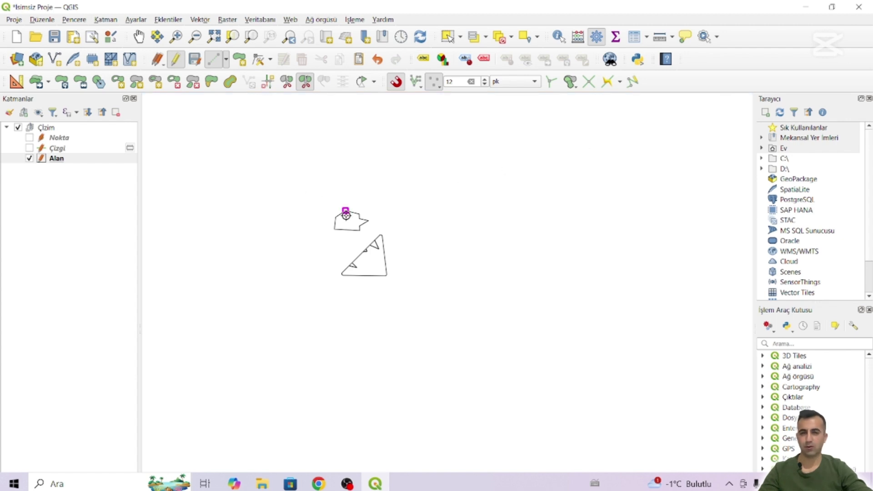